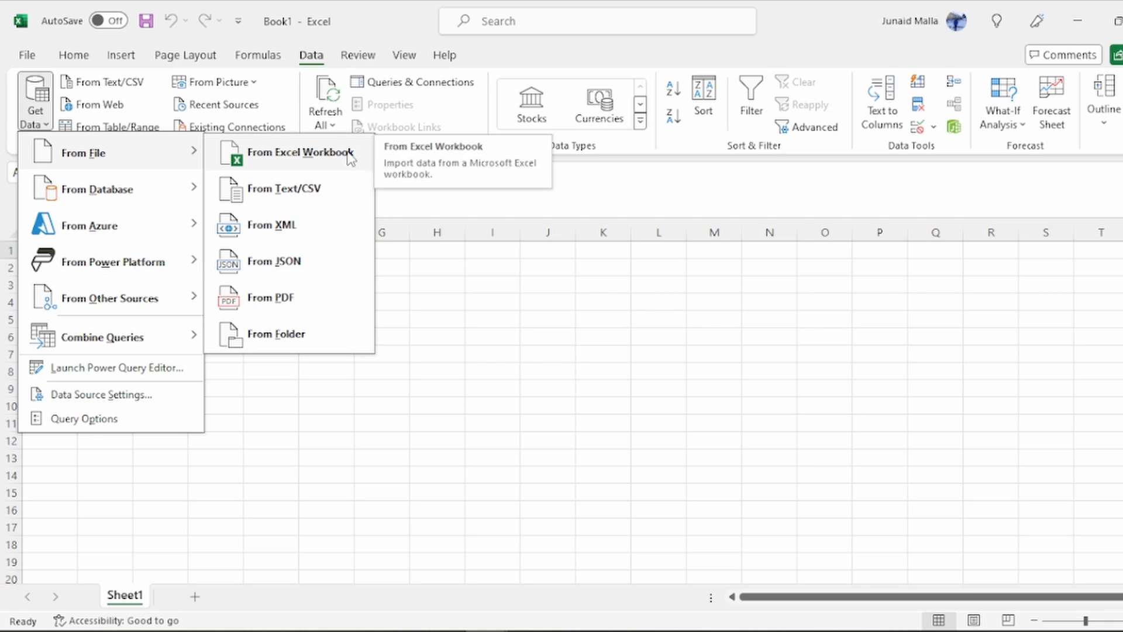
Import the workbook Power Query Examples.xlsx from the Downloads folder as a data source
{"action": "left_click", "coordinate": [316, 153]}
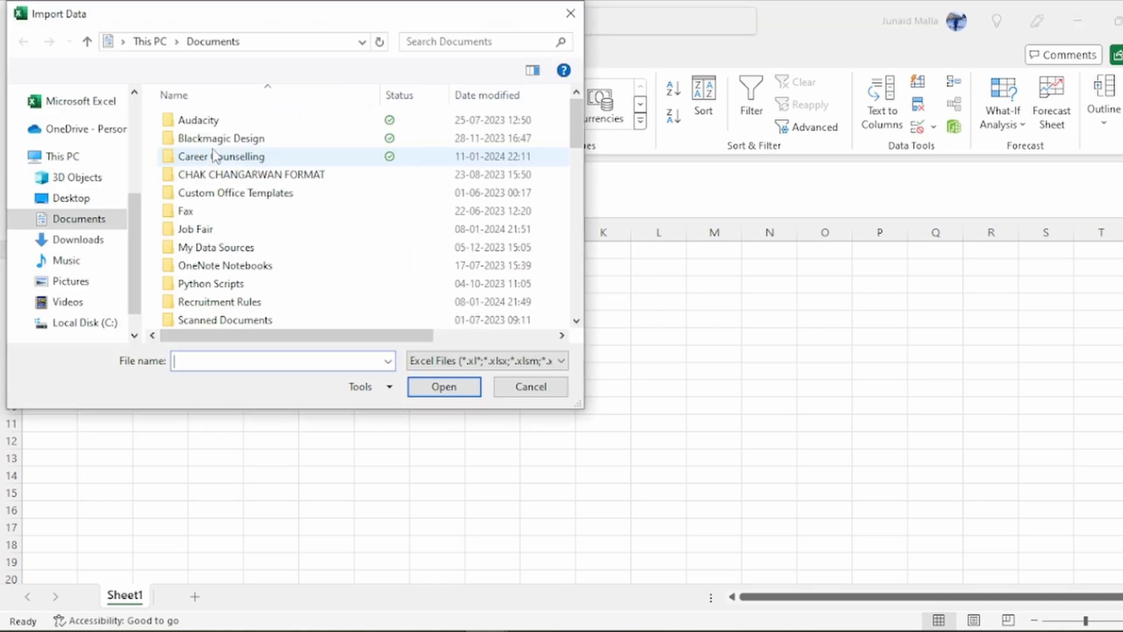
{"action": "left_click", "coordinate": [78, 239]}
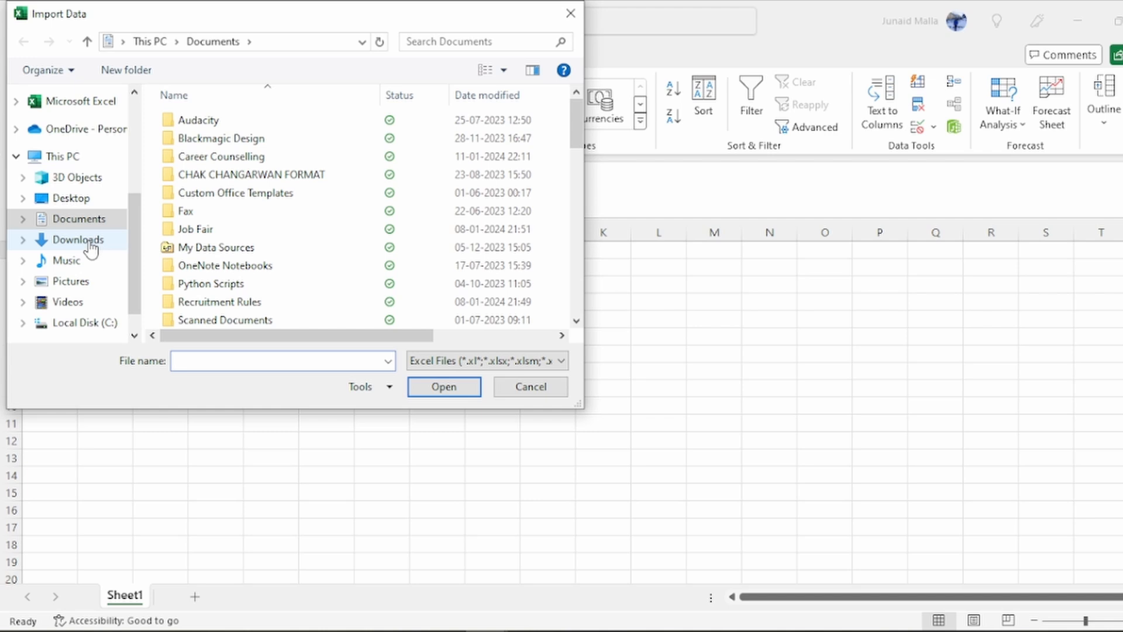
{"action": "left_click", "coordinate": [216, 187]}
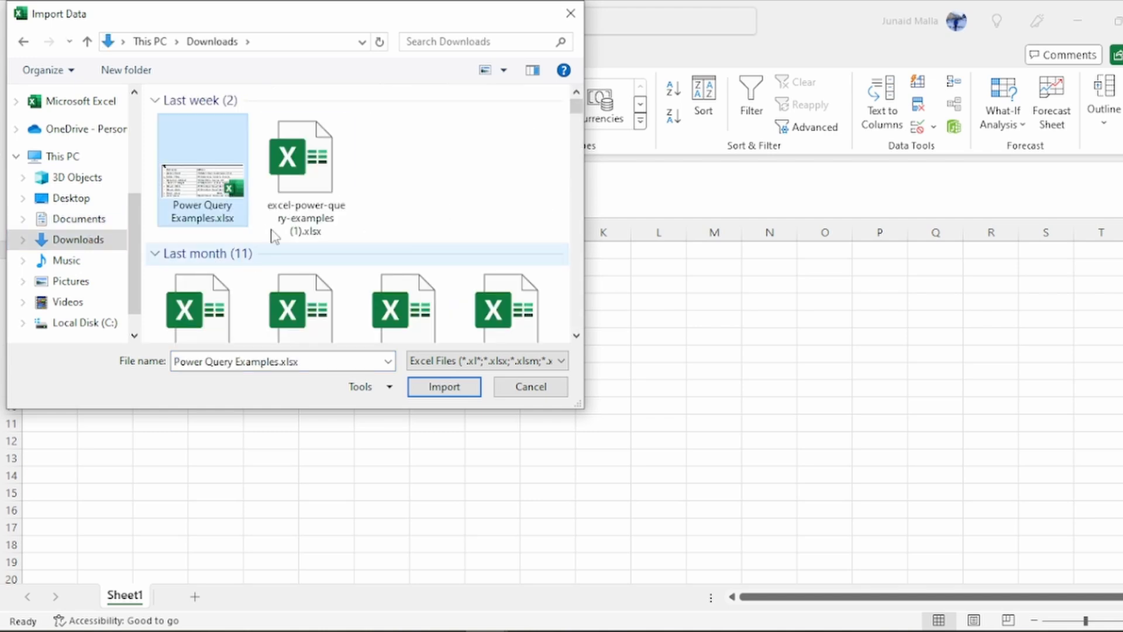
{"action": "left_click", "coordinate": [444, 386]}
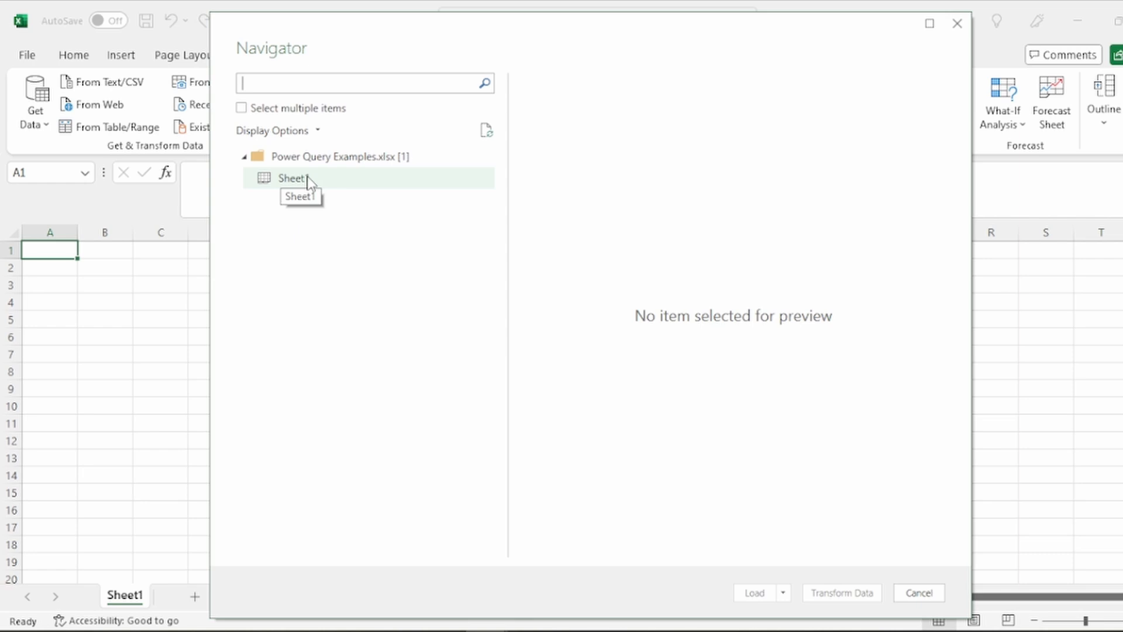
Open the workbook's Sheet1 in the Power Query Editor for transformation and dismiss the preview-age notice
{"action": "left_click", "coordinate": [333, 173]}
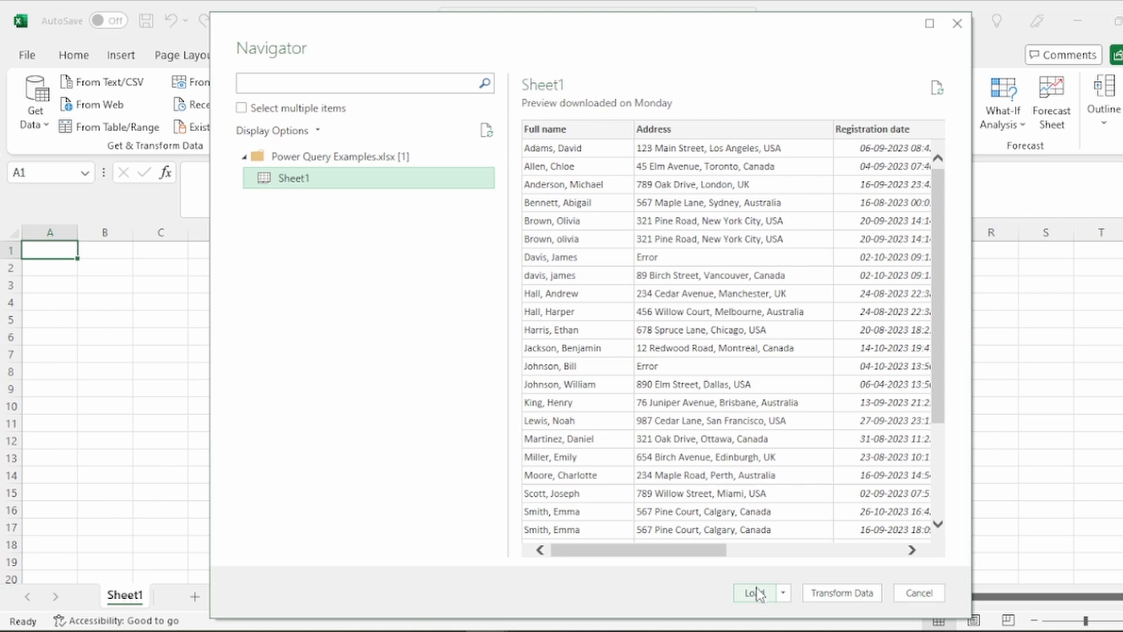
{"action": "left_click", "coordinate": [875, 597]}
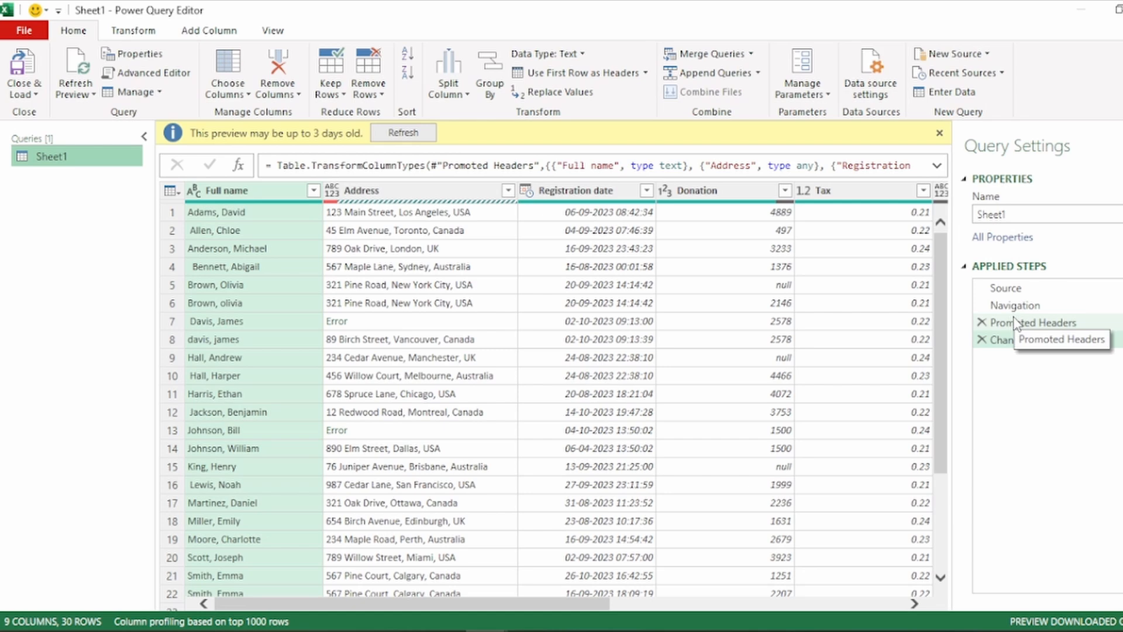
{"action": "left_click", "coordinate": [941, 134]}
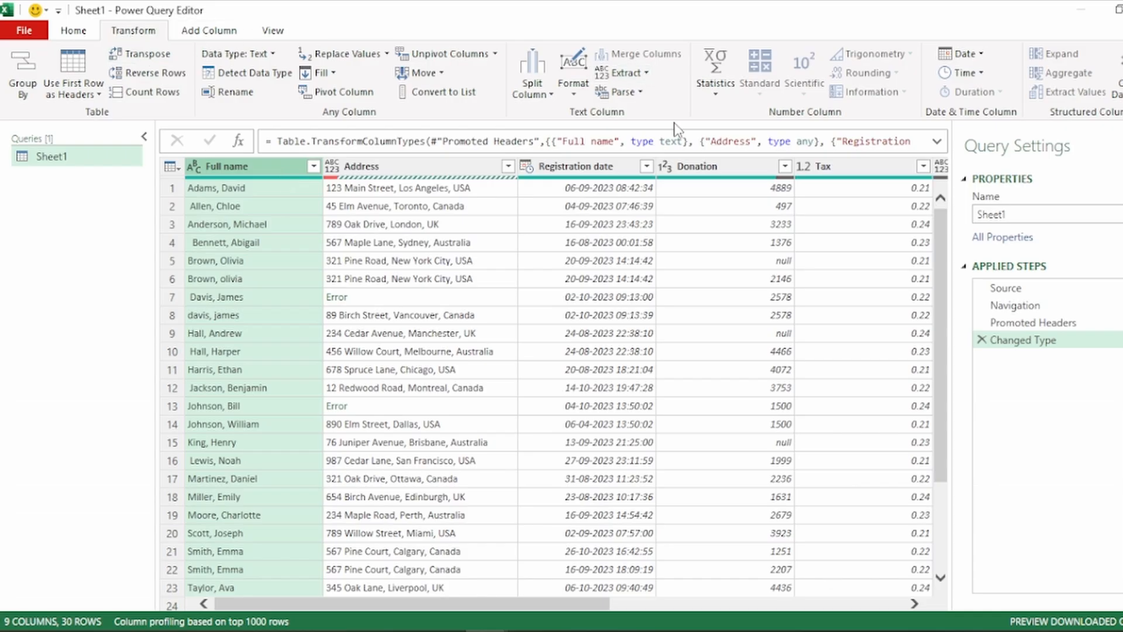
Apply the Trim and Clean text formats to the Full name column
{"action": "left_click", "coordinate": [580, 98]}
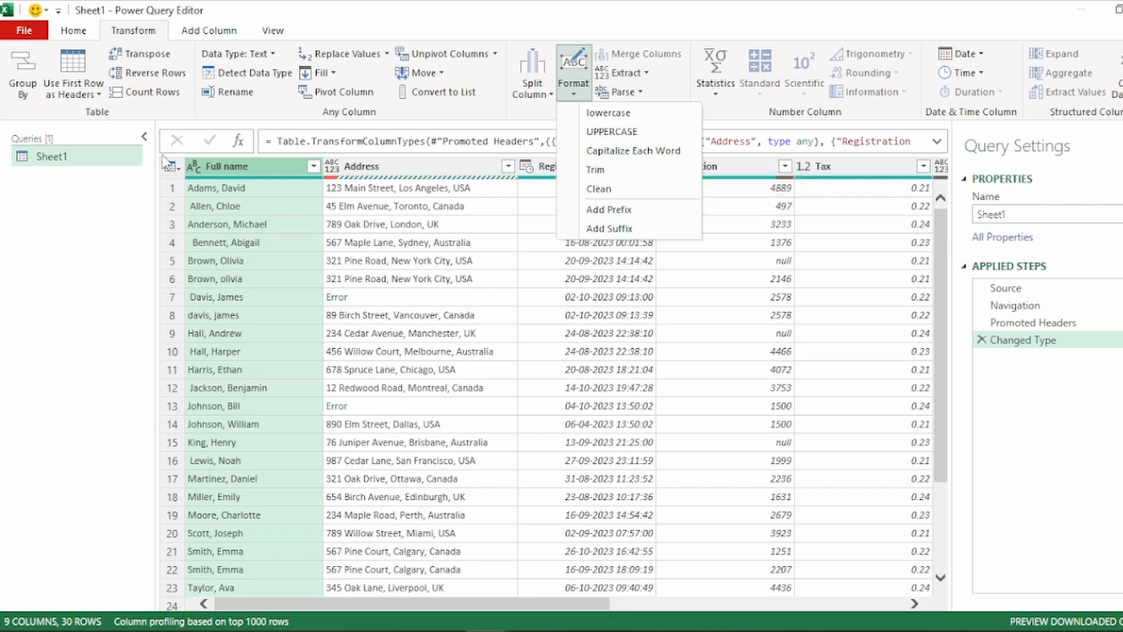
{"action": "left_click", "coordinate": [226, 173]}
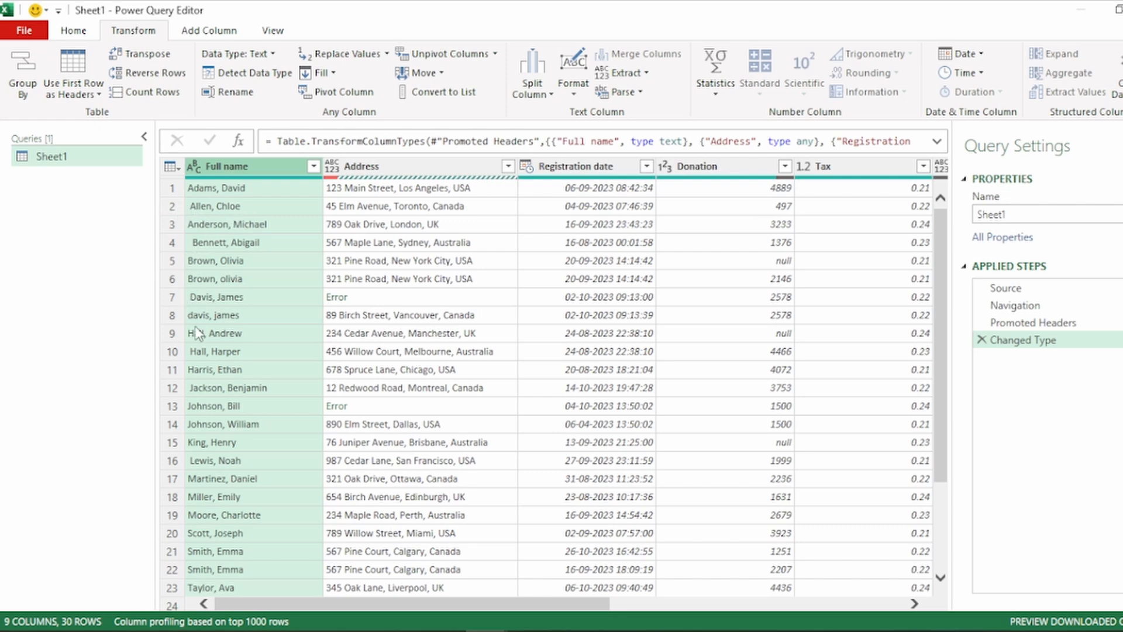
{"action": "scroll", "coordinate": [208, 468], "scroll_direction": "down", "scroll_amount": 1}
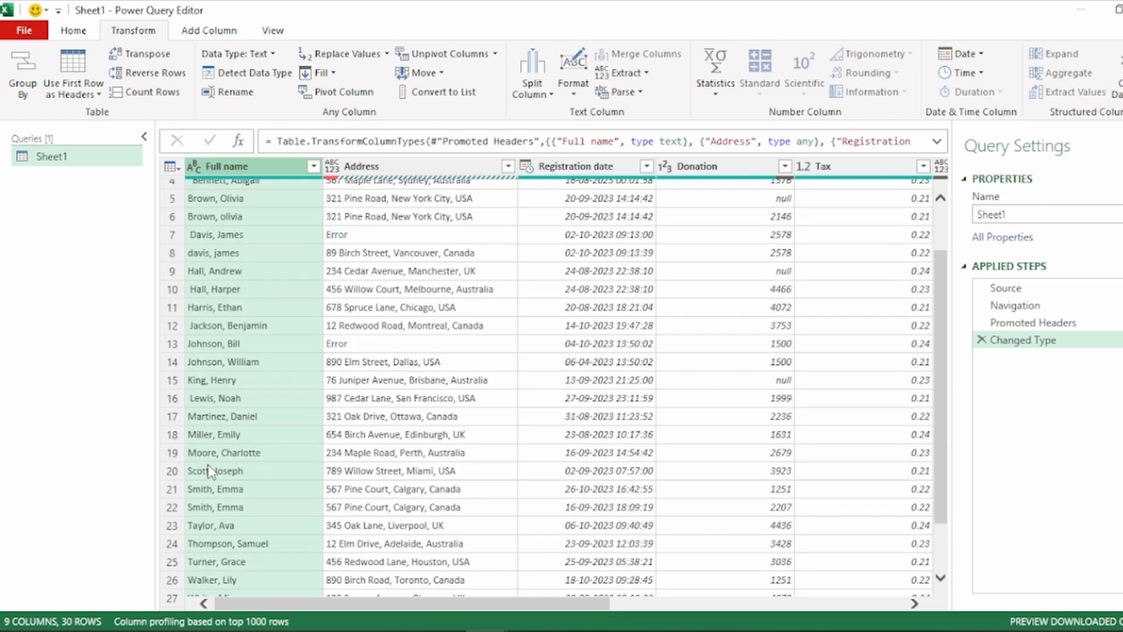
{"action": "scroll", "coordinate": [234, 205], "scroll_direction": "up", "scroll_amount": 1}
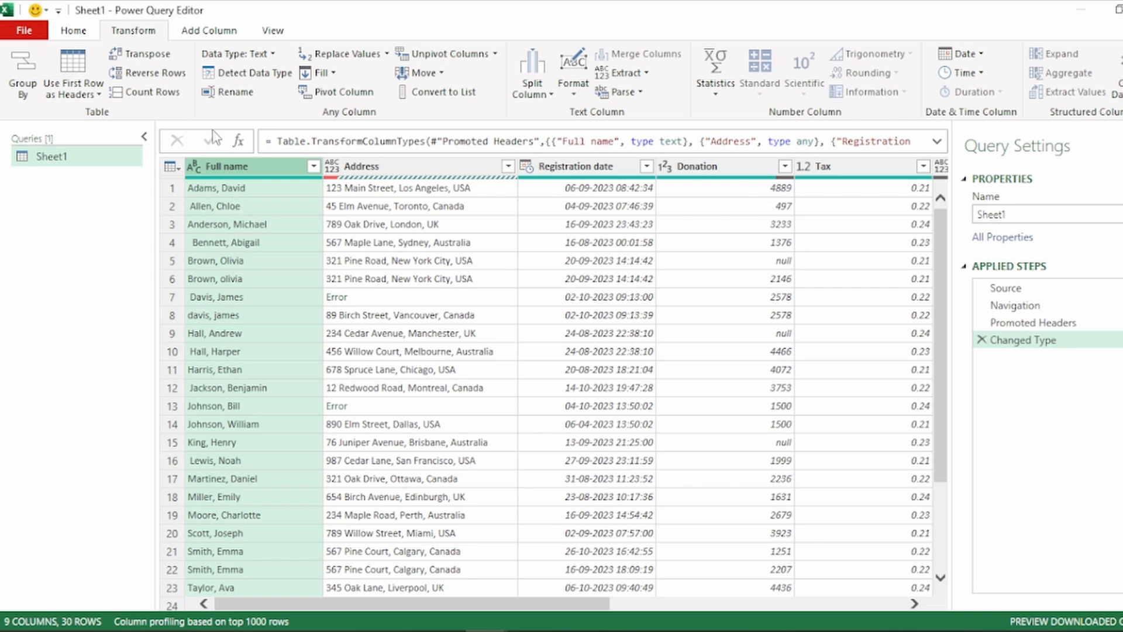
{"action": "left_click", "coordinate": [582, 101]}
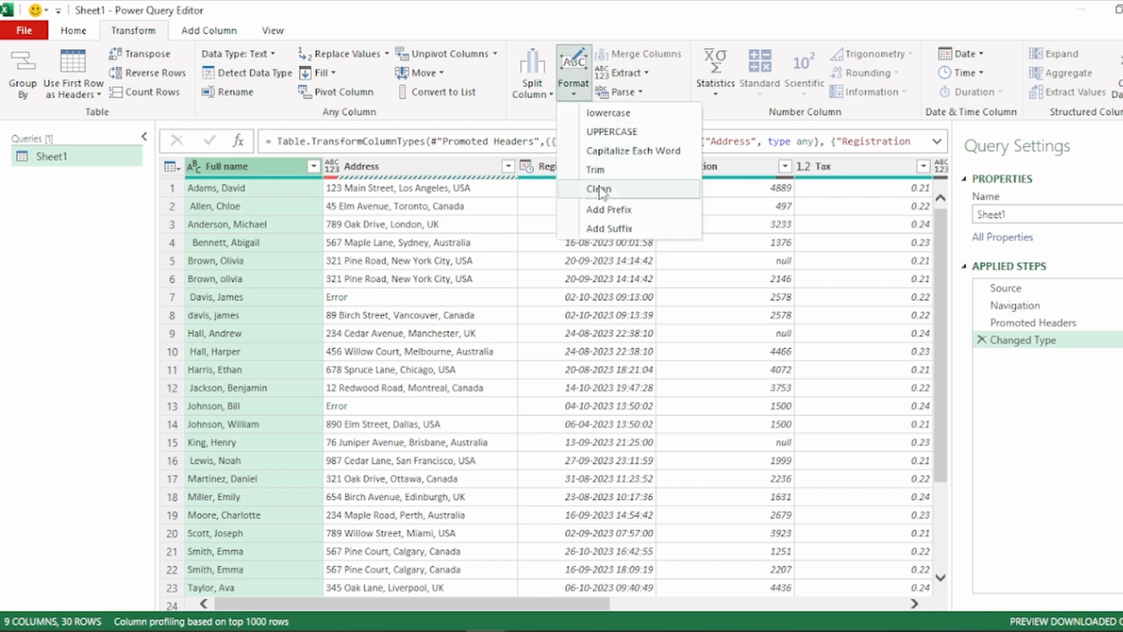
{"action": "left_click", "coordinate": [596, 170]}
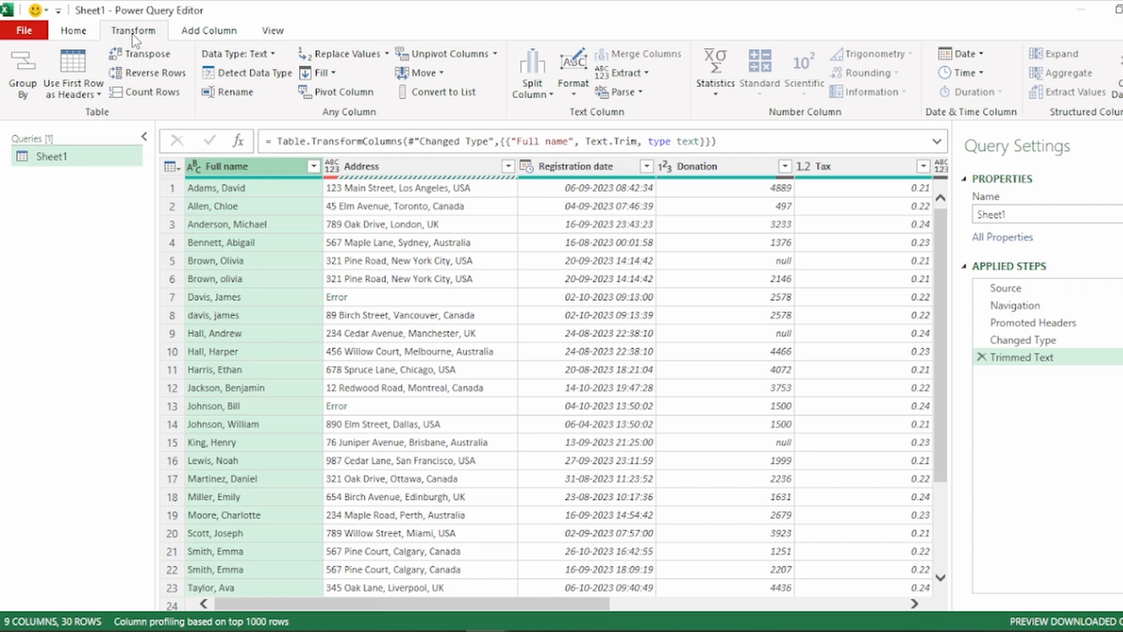
{"action": "left_click", "coordinate": [577, 100]}
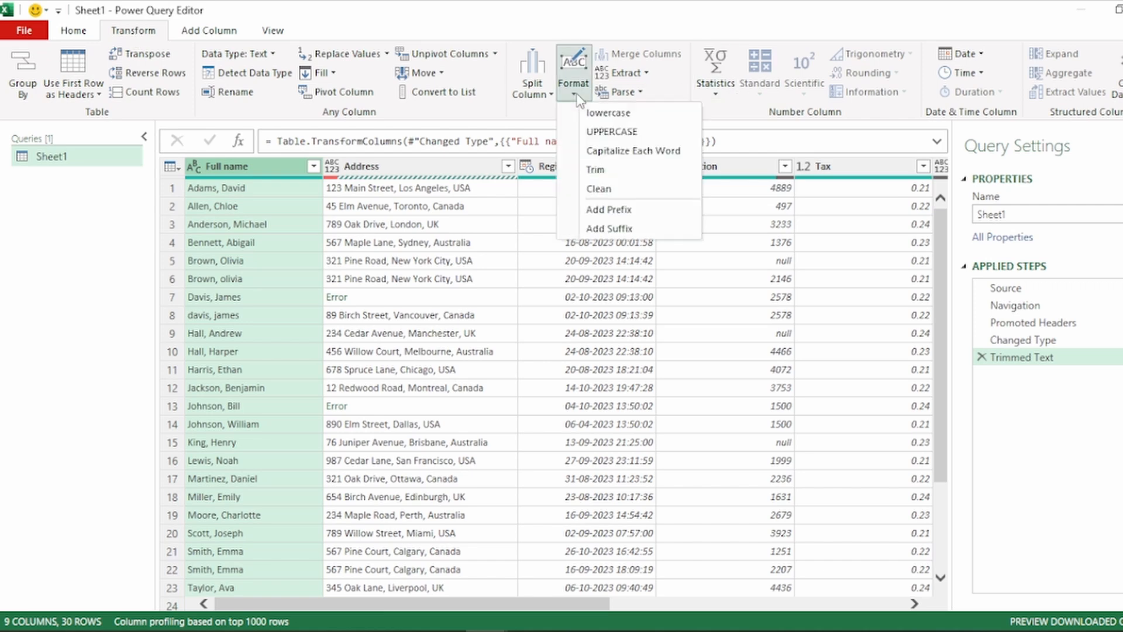
{"action": "left_click", "coordinate": [596, 192]}
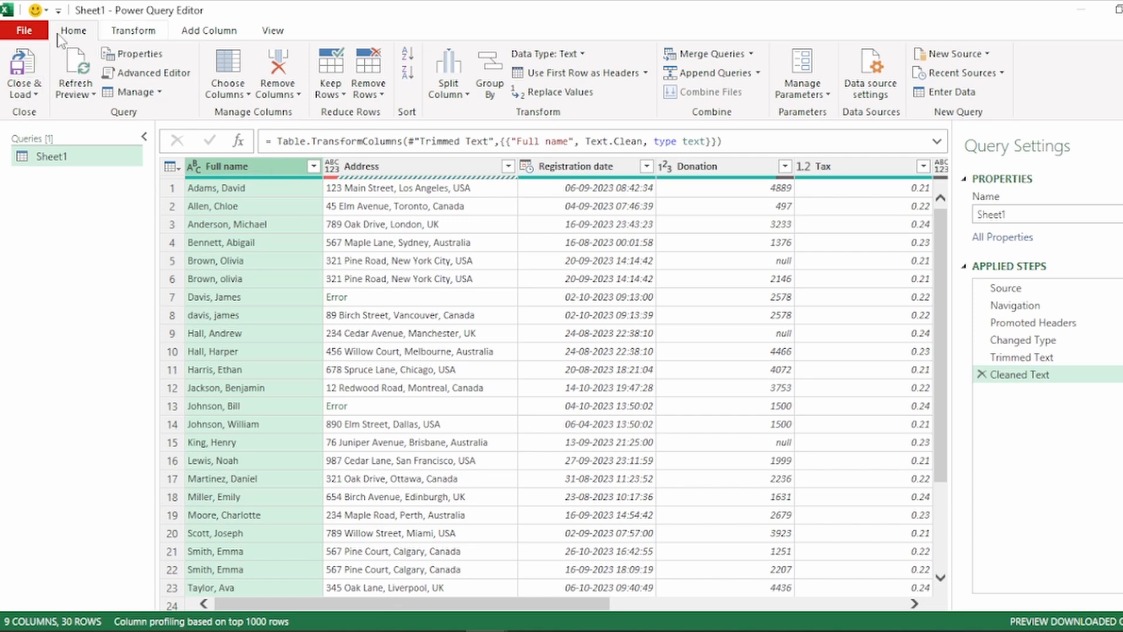
Remove duplicate rows based on Full name, adding Comparer.OrdinalIgnoreCase to the Table.Distinct formula so letter case is ignored
{"action": "left_click", "coordinate": [374, 92]}
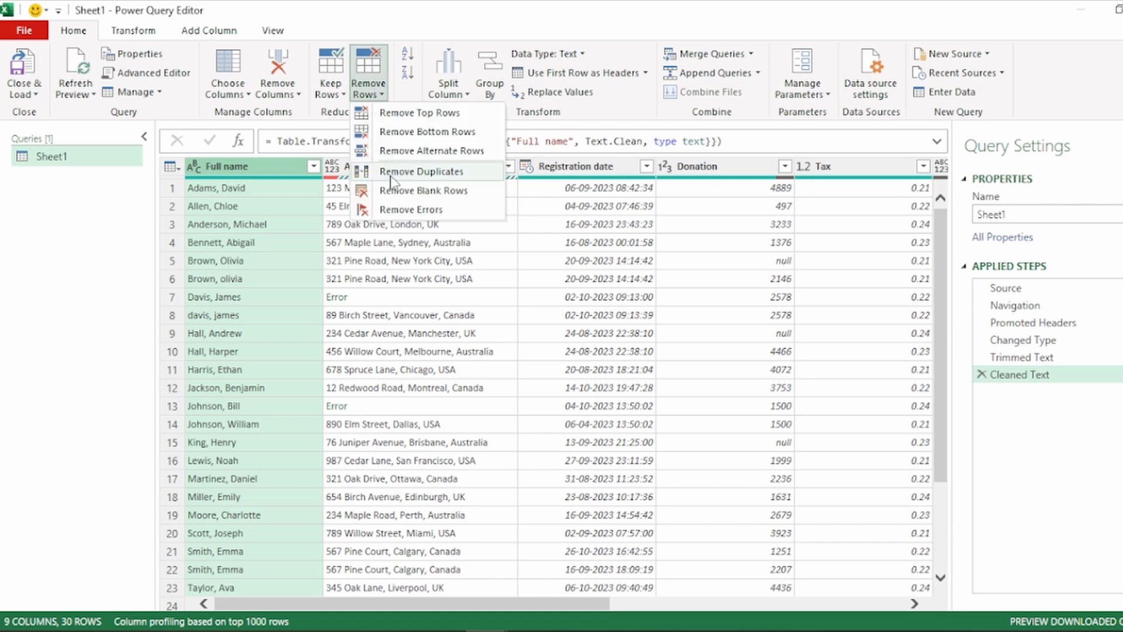
{"action": "left_click", "coordinate": [420, 172]}
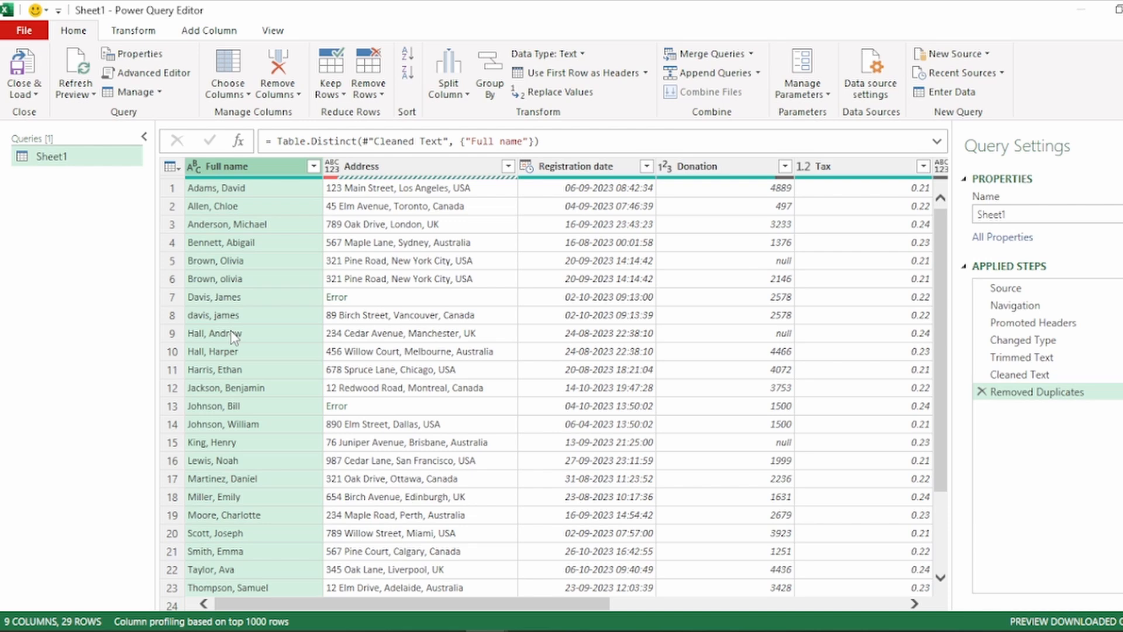
{"action": "left_click", "coordinate": [531, 141]}
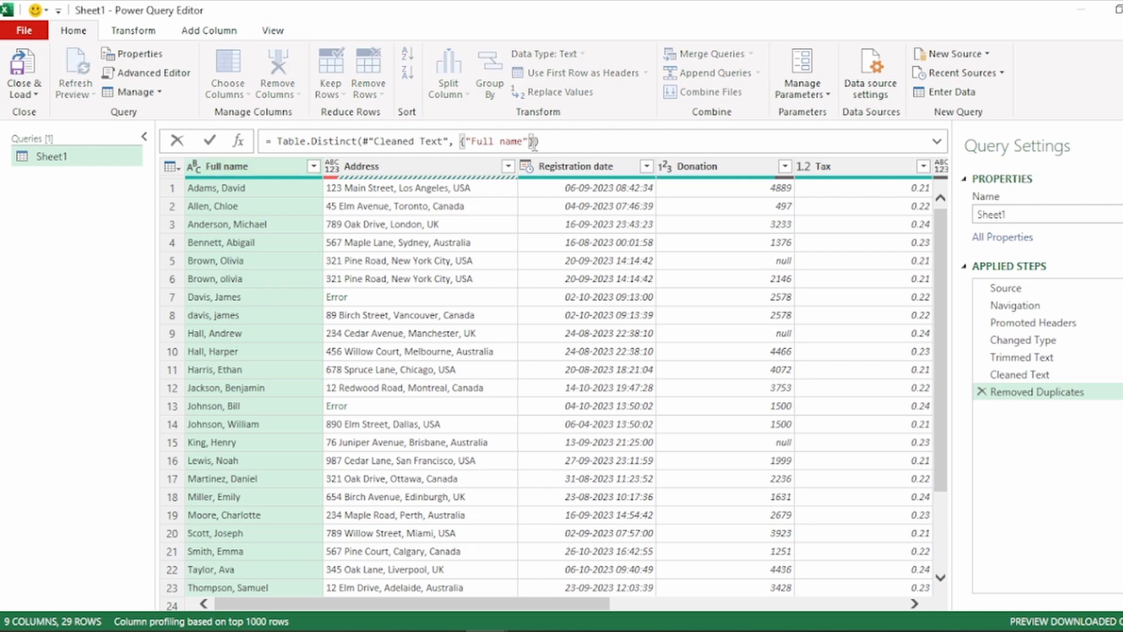
{"action": "type", "text": ","}
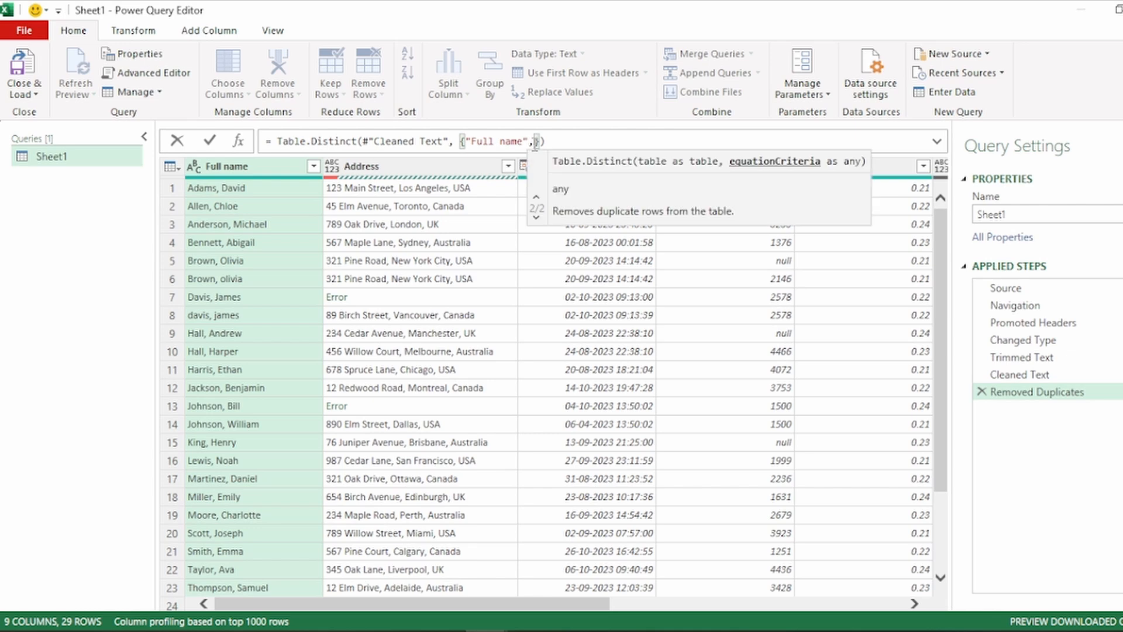
{"action": "type", "text": "Con"}
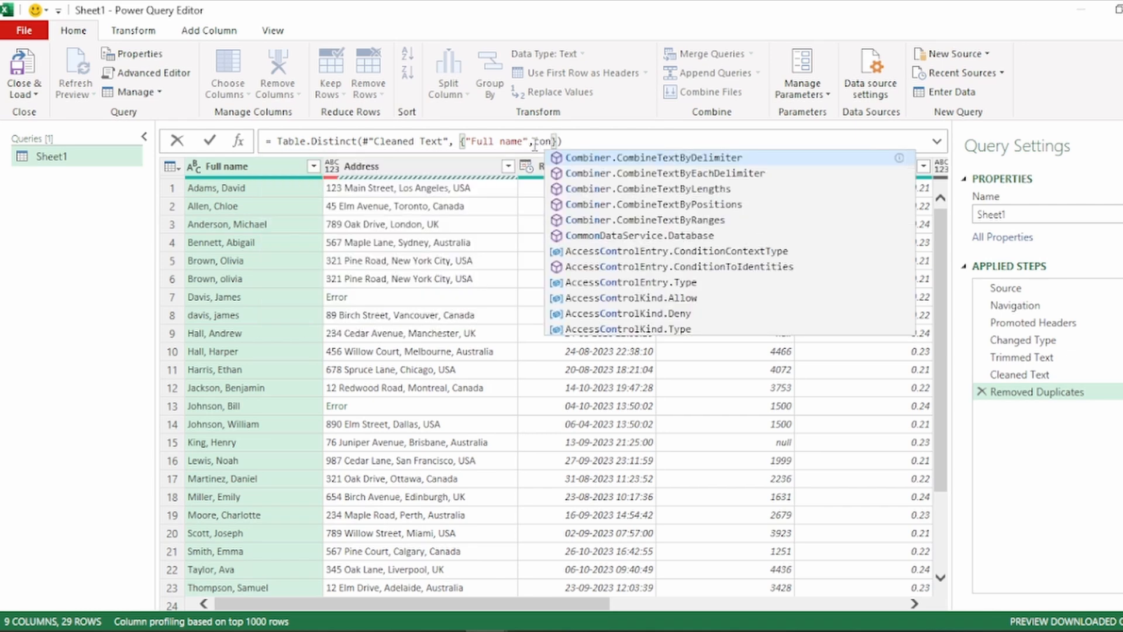
{"action": "key", "text": "BackSpace"}
{"action": "type", "text": "mpar"}
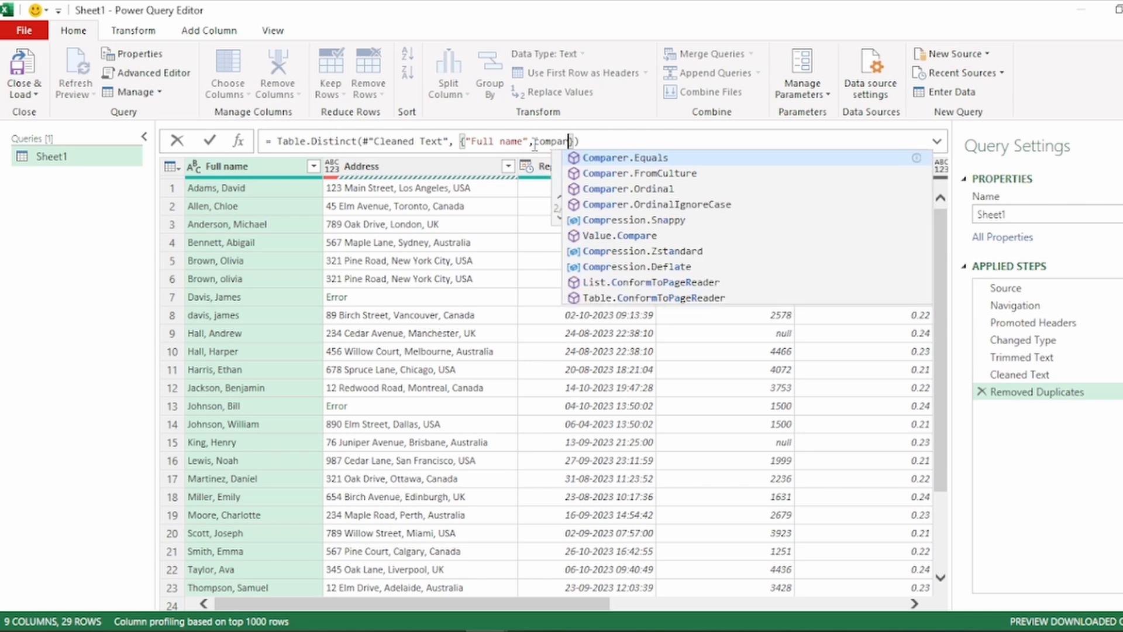
{"action": "type", "text": "e"}
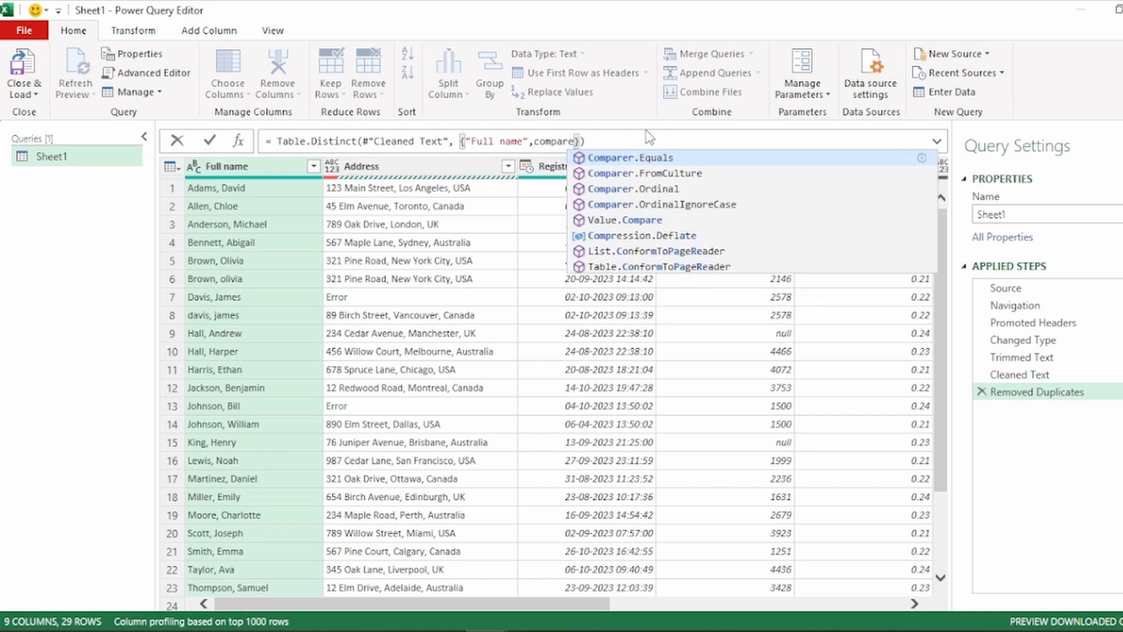
{"action": "left_click", "coordinate": [686, 209]}
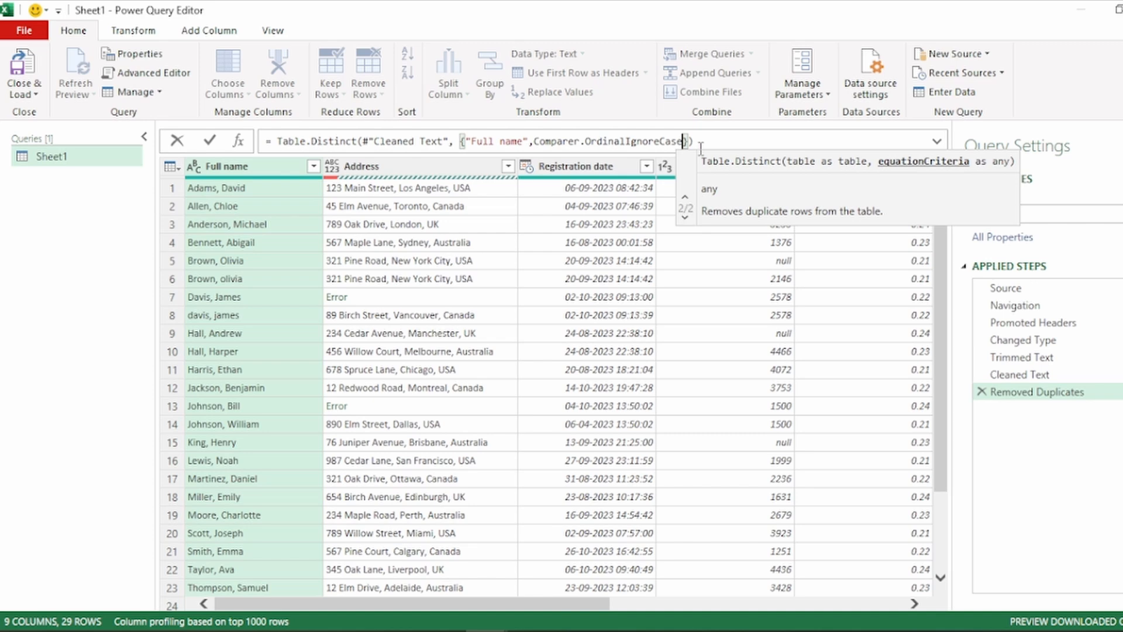
{"action": "key", "text": "End"}
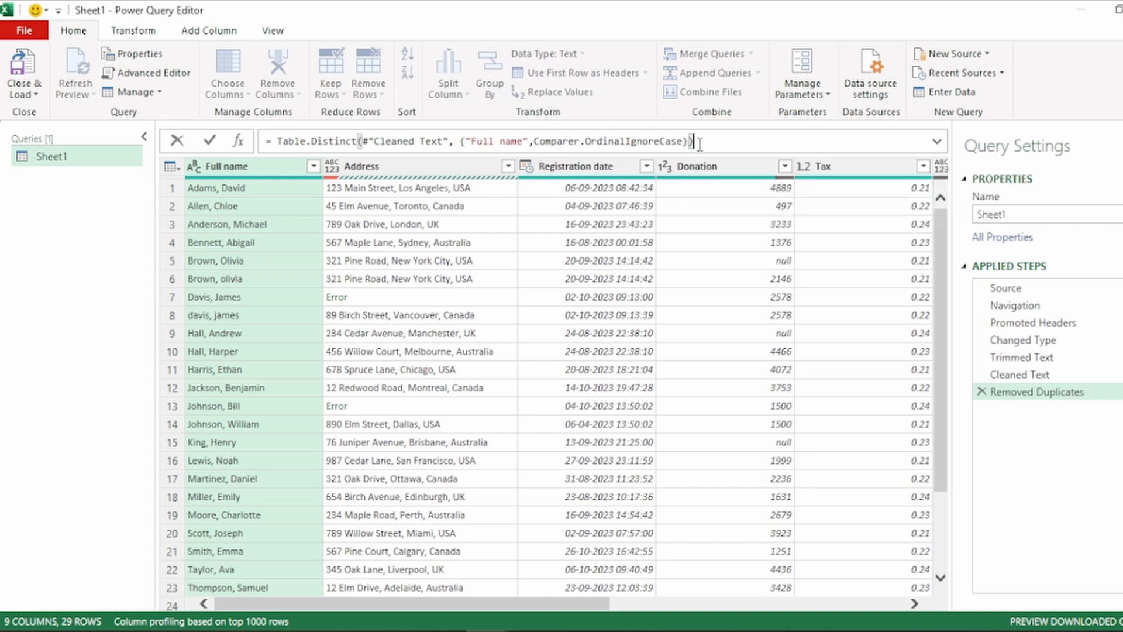
{"action": "key", "text": "Return"}
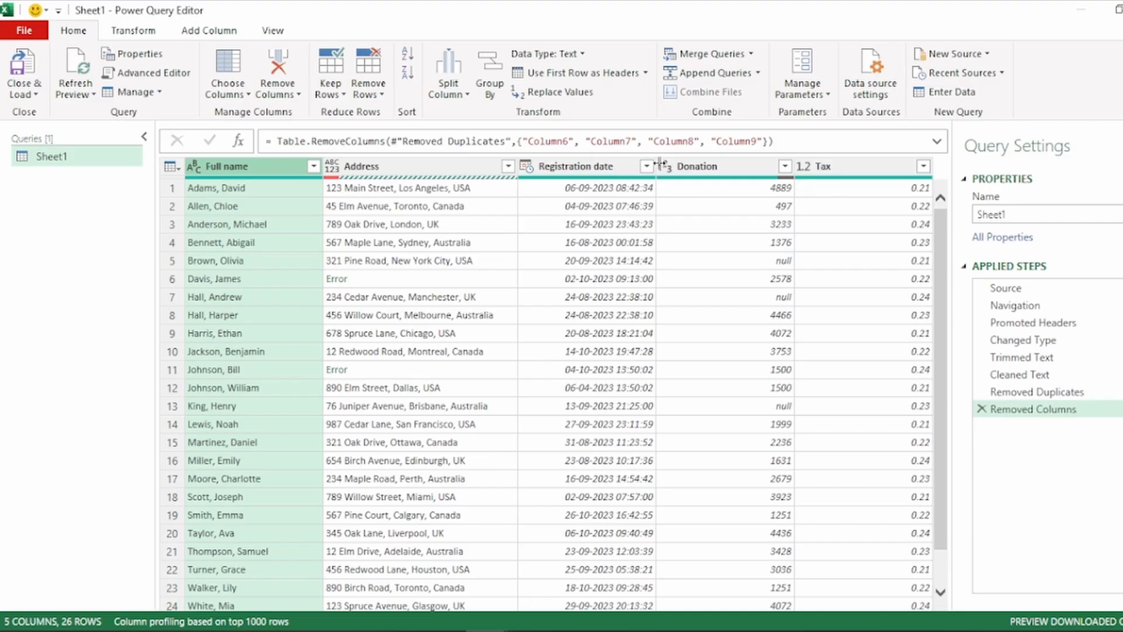
Try to change the Registration date column's data type to Date
{"action": "left_click", "coordinate": [617, 169]}
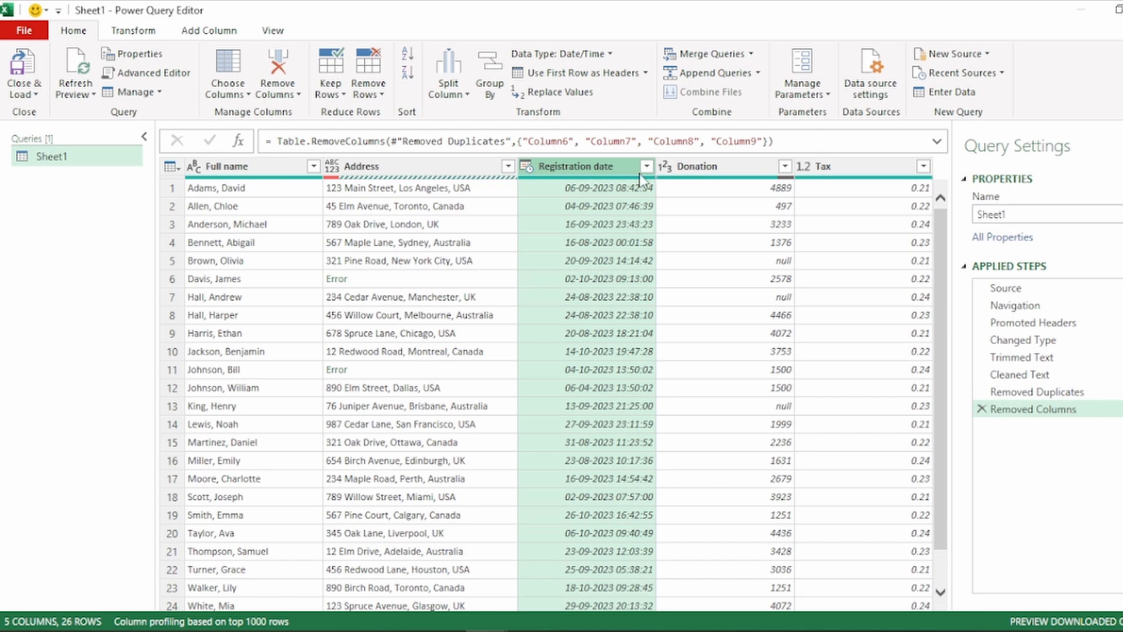
{"action": "right_click", "coordinate": [617, 169]}
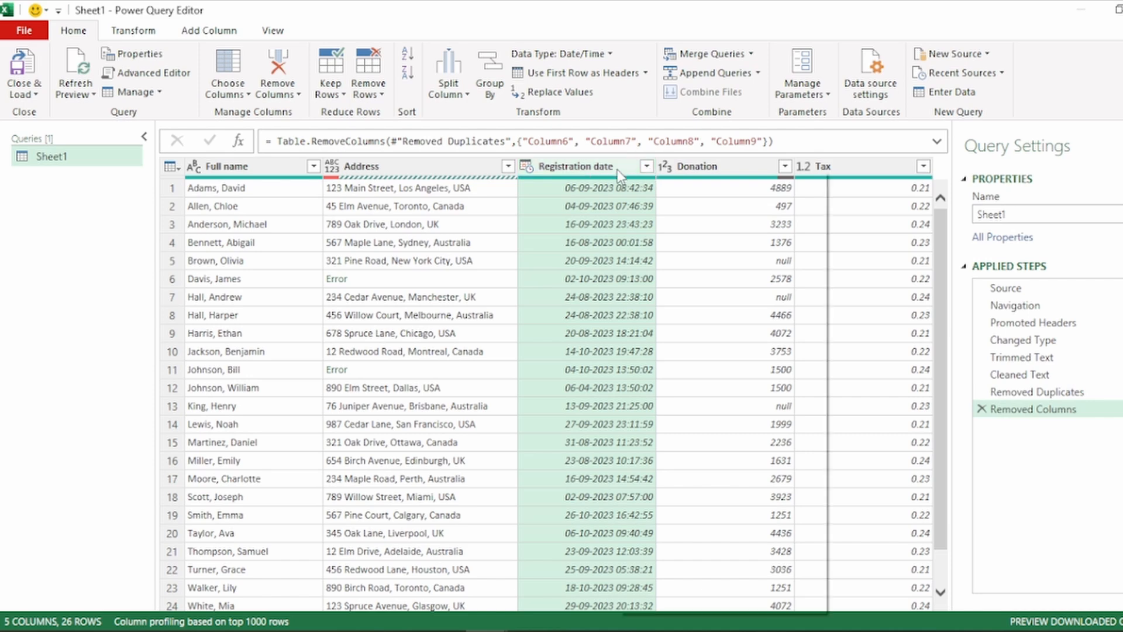
{"action": "mouse_move", "coordinate": [665, 330]}
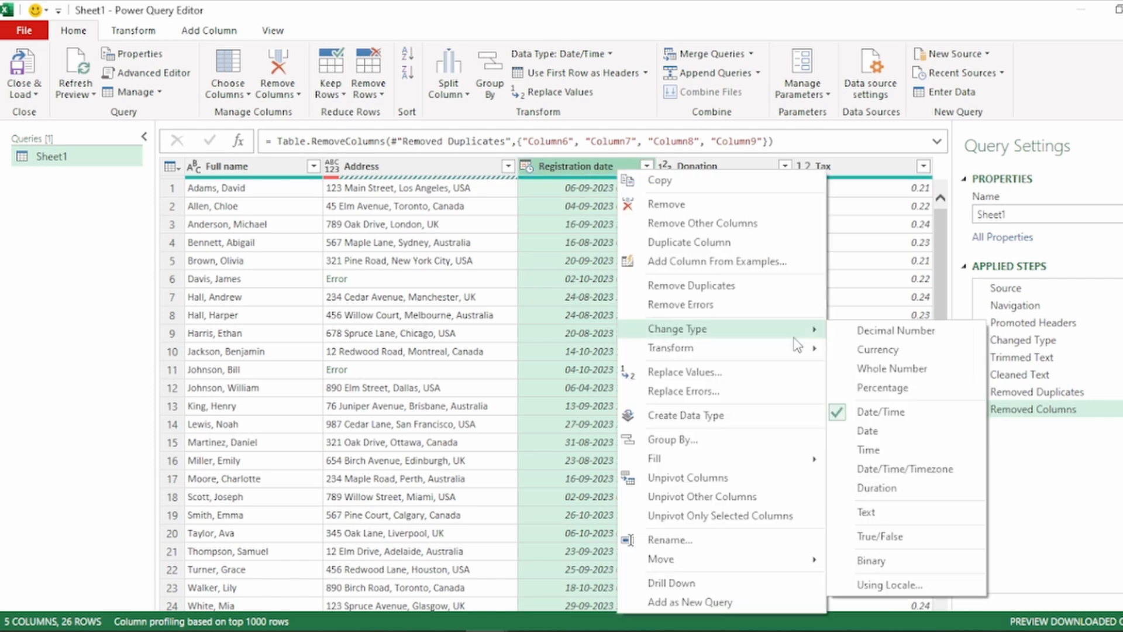
{"action": "left_click", "coordinate": [890, 438]}
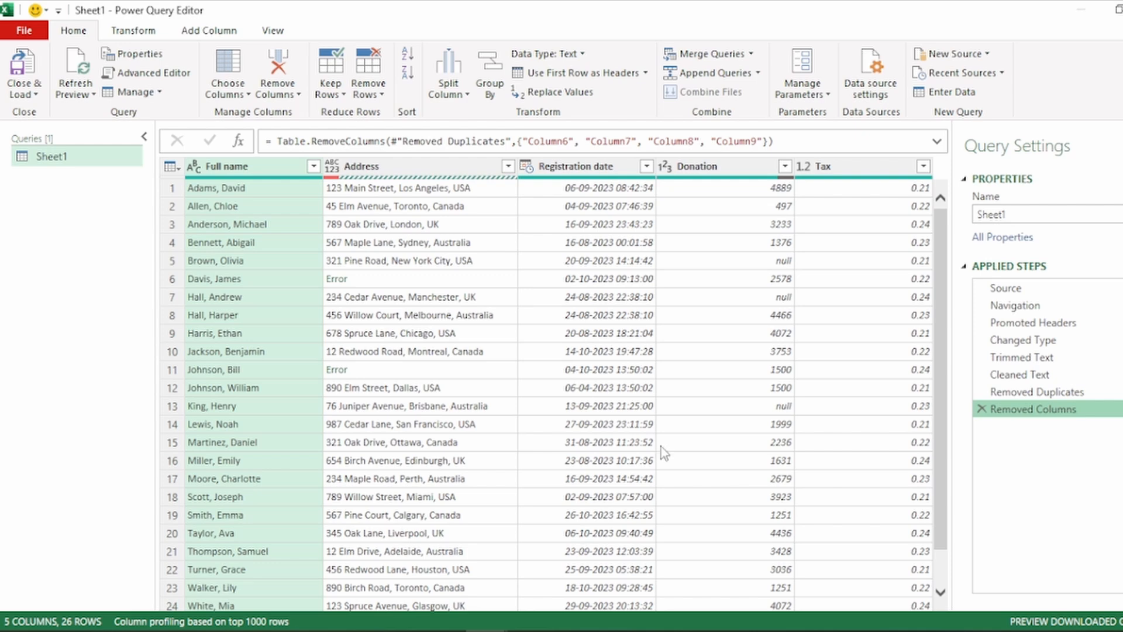
Start a new custom column and name it CustomDate
{"action": "left_click", "coordinate": [214, 34]}
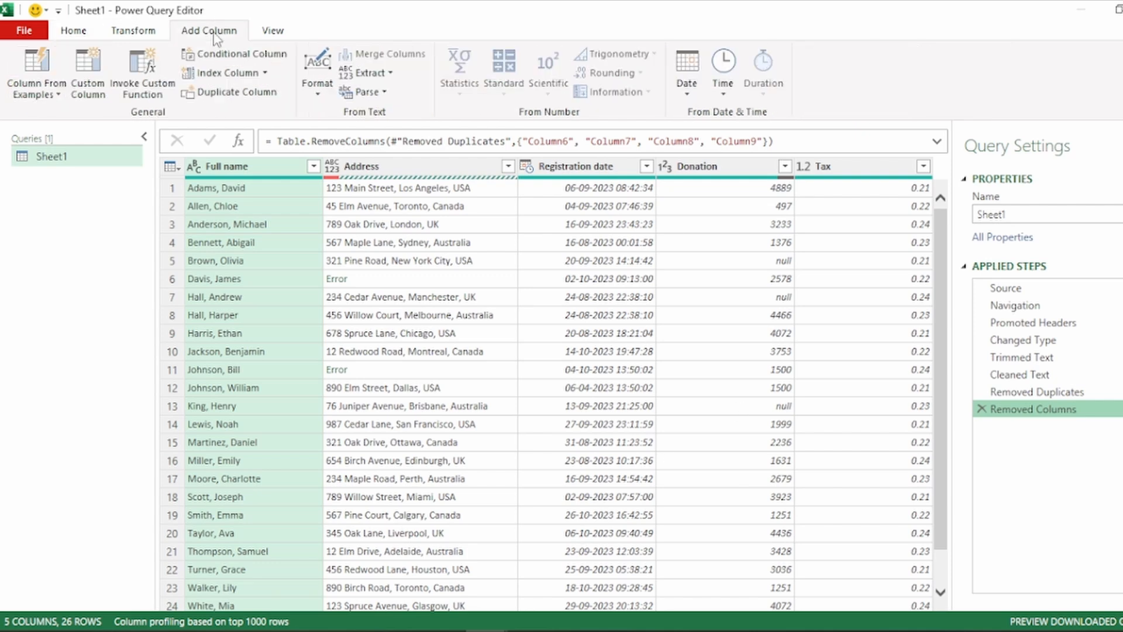
{"action": "left_click", "coordinate": [96, 83]}
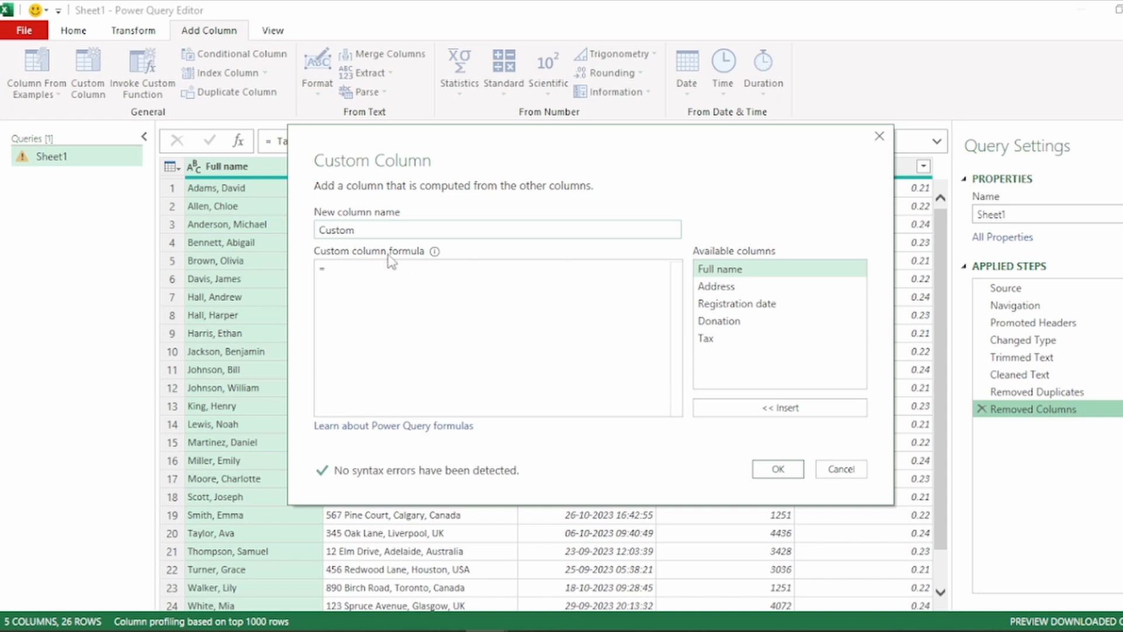
{"action": "left_click", "coordinate": [375, 229]}
{"action": "type", "text": "Date"}
Begin the CustomDate formula with DateTime.ToText and insert the Registration date column as its first argument
{"action": "left_click", "coordinate": [359, 263]}
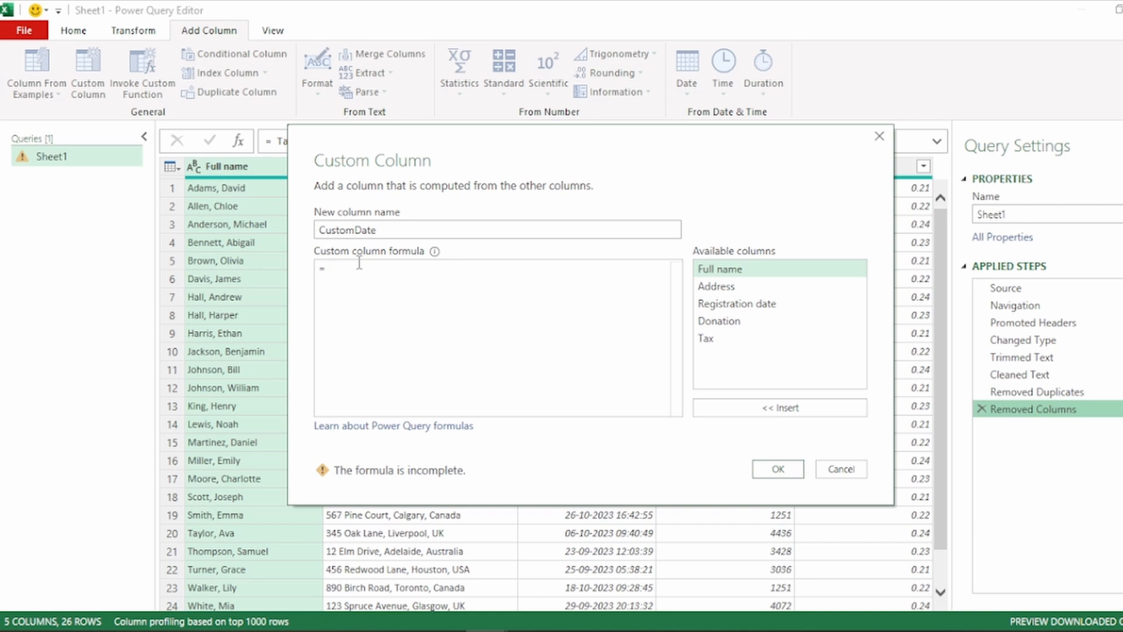
{"action": "type", "text": "date"}
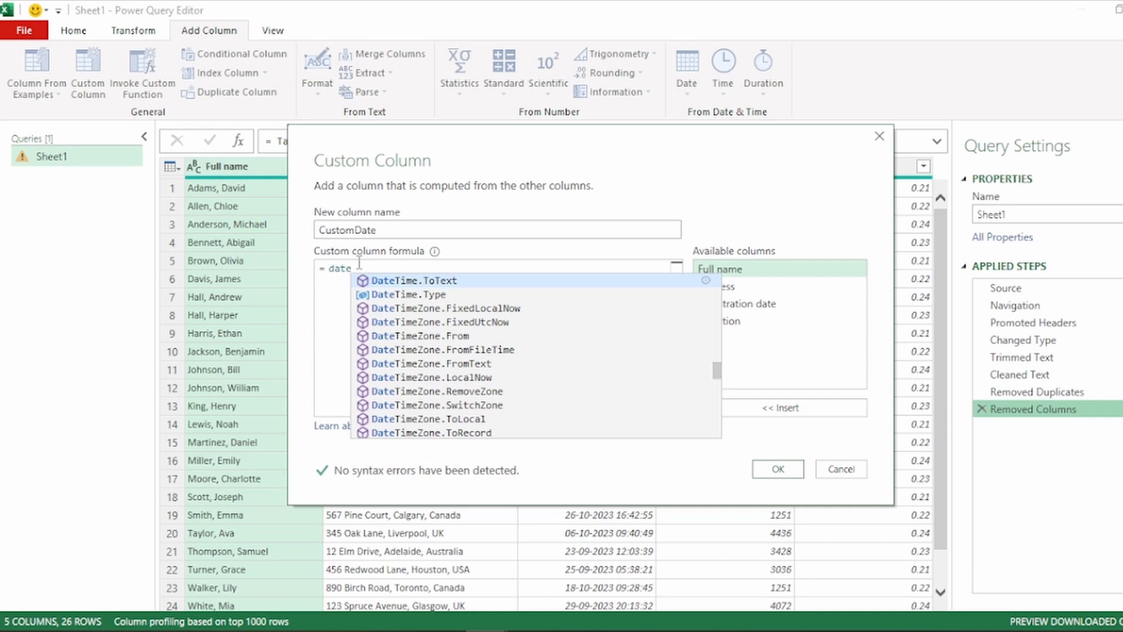
{"action": "key", "text": "Tab"}
{"action": "type", "text": "("}
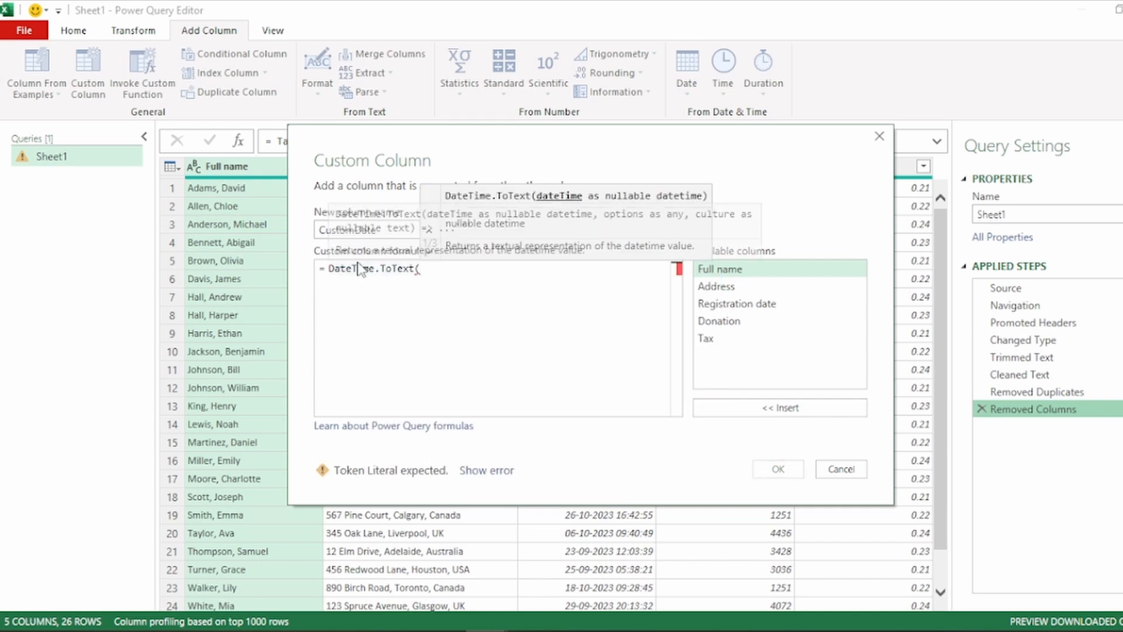
{"action": "left_click", "coordinate": [771, 304]}
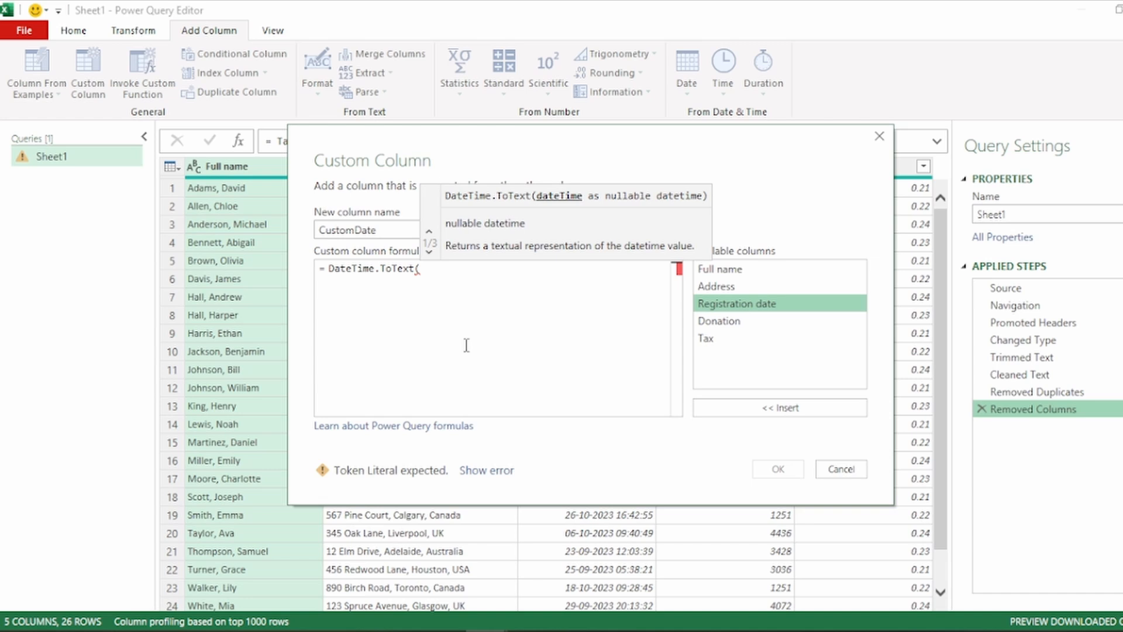
{"action": "left_click", "coordinate": [796, 414]}
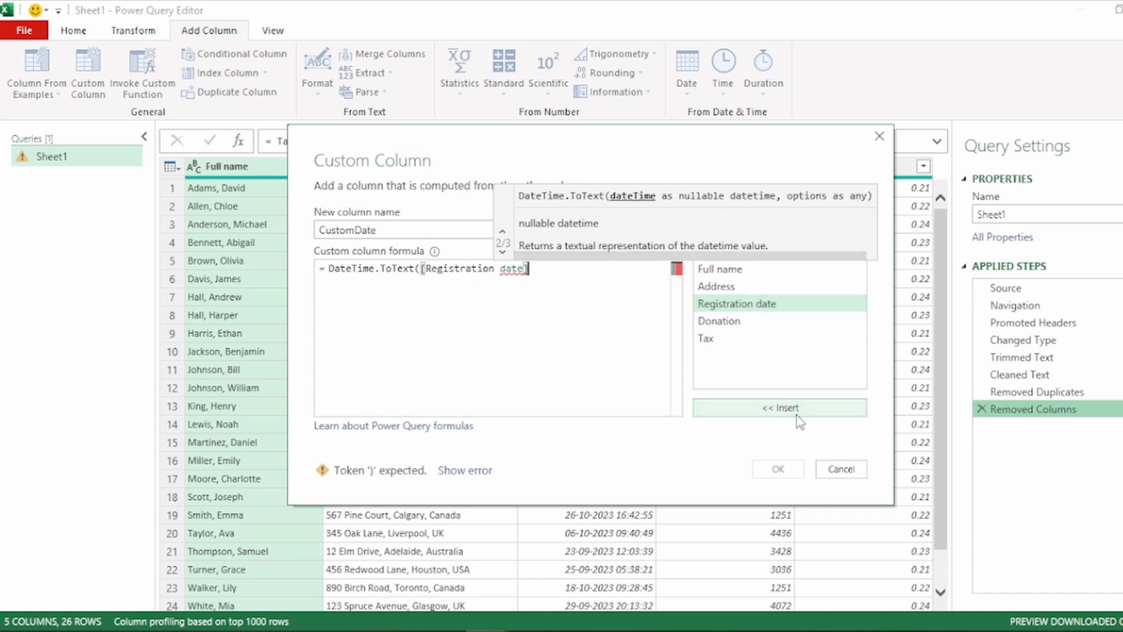
Complete the CustomDate formula with the format "dd-MMM-yyyy" and create the column
{"action": "type", "text": ","}
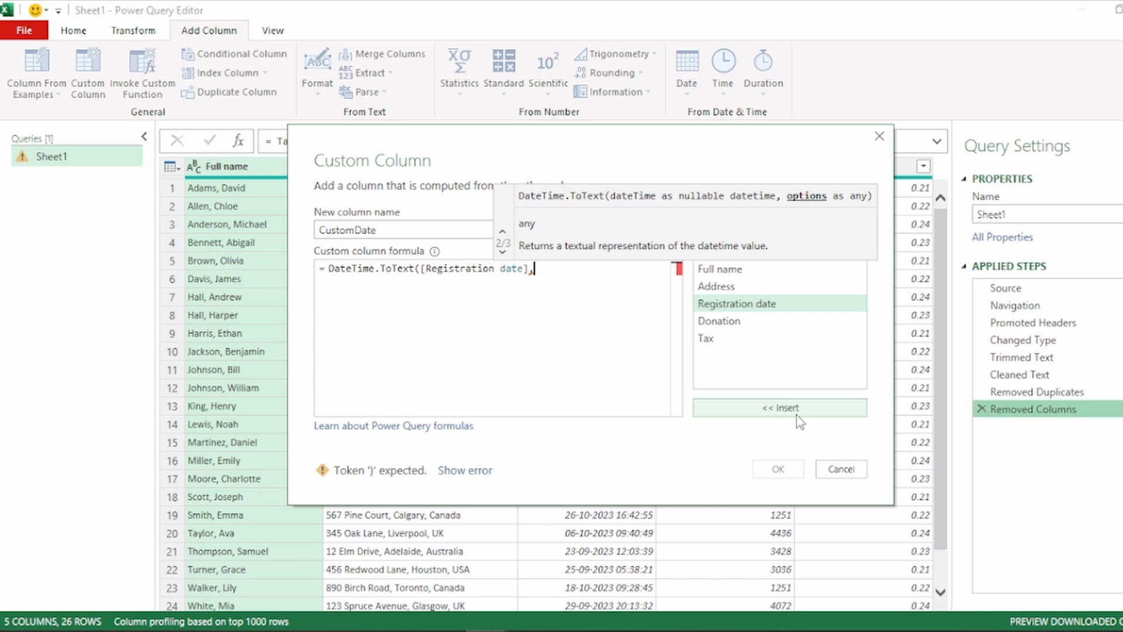
{"action": "key", "text": "Down"}
{"action": "type", "text": "\"dd\""}
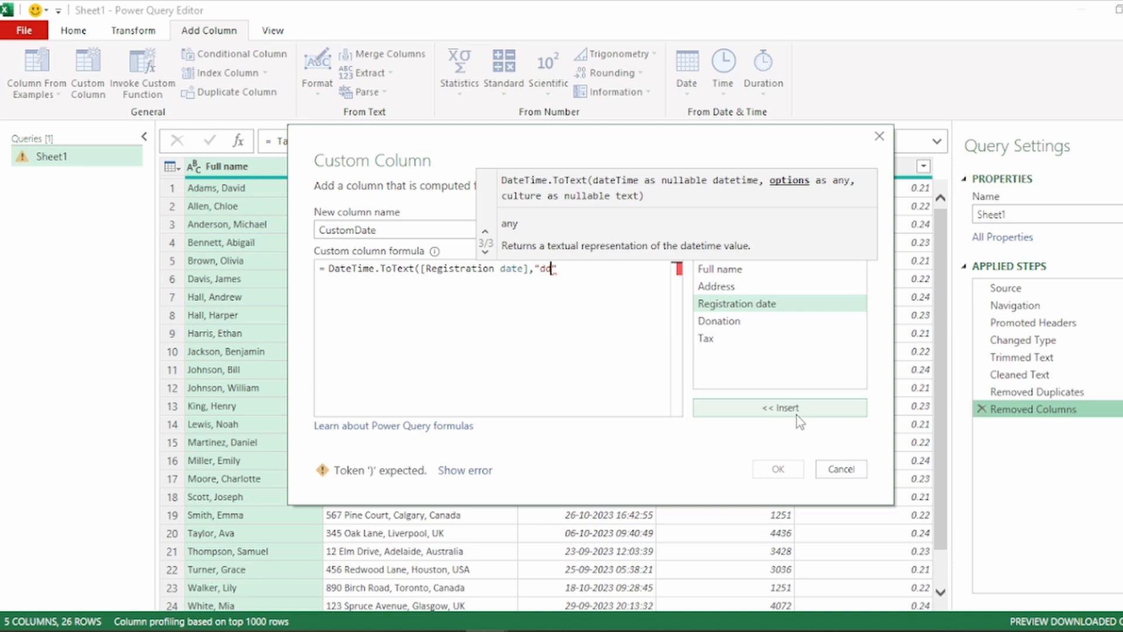
{"action": "type", "text": "-MMM-yyyy"}
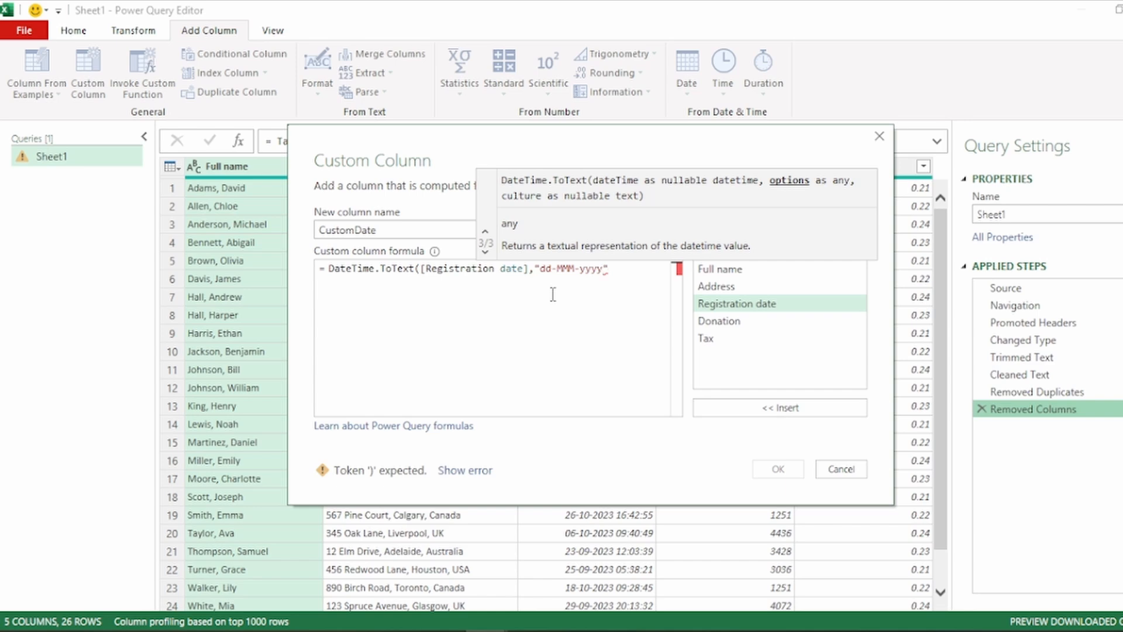
{"action": "type", "text": "\")"}
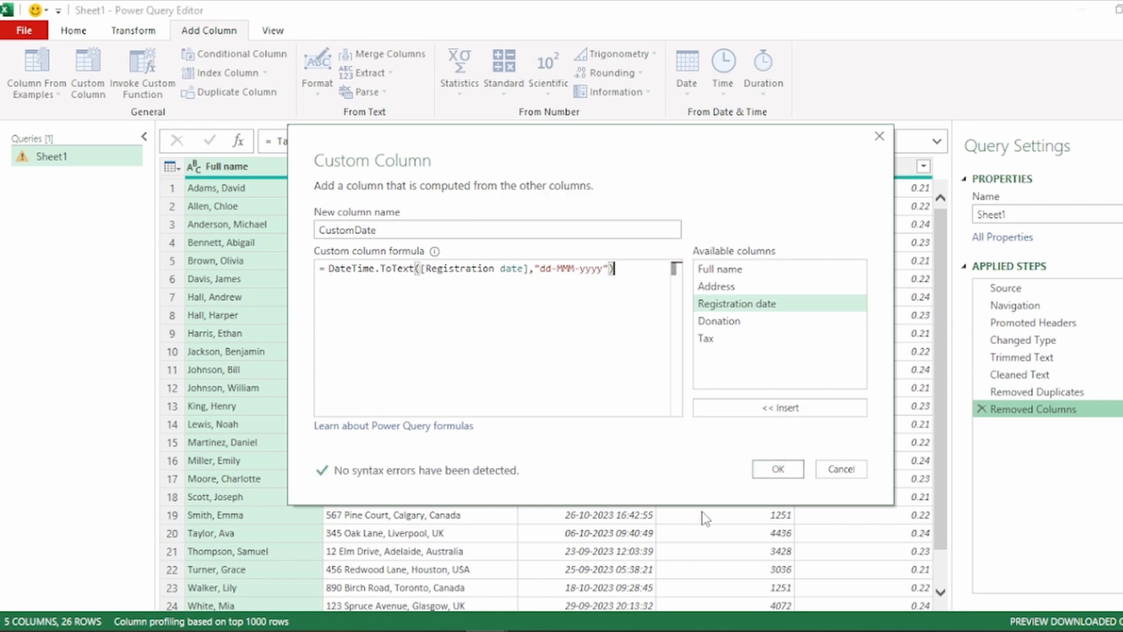
{"action": "left_click", "coordinate": [775, 469]}
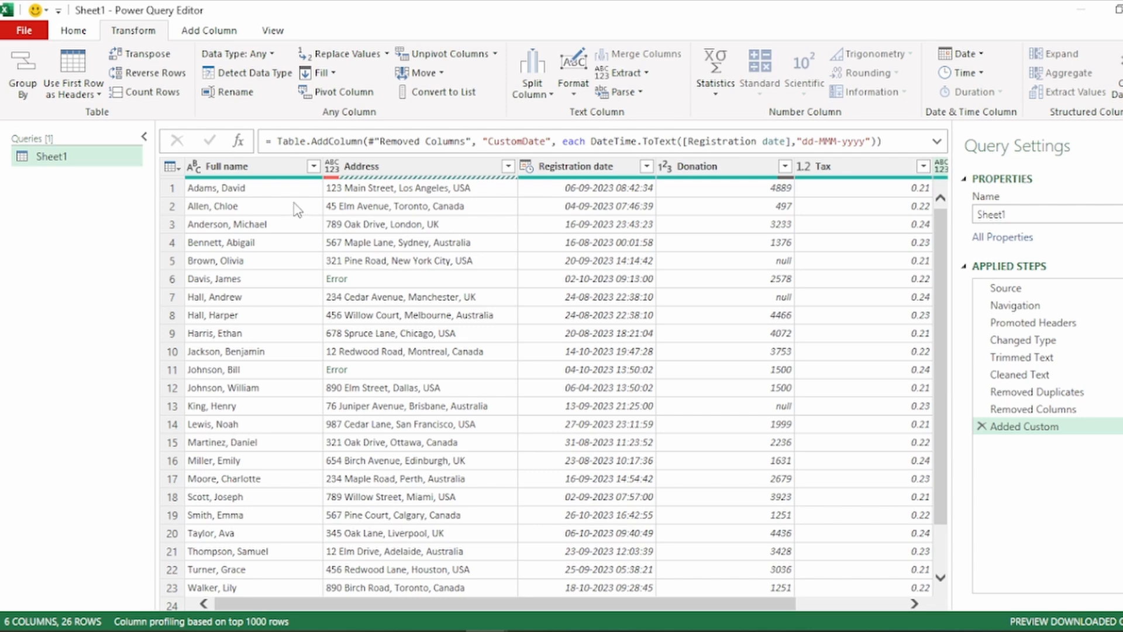
Split the Full name column by the comma delimiter at each occurrence
{"action": "left_click", "coordinate": [276, 166]}
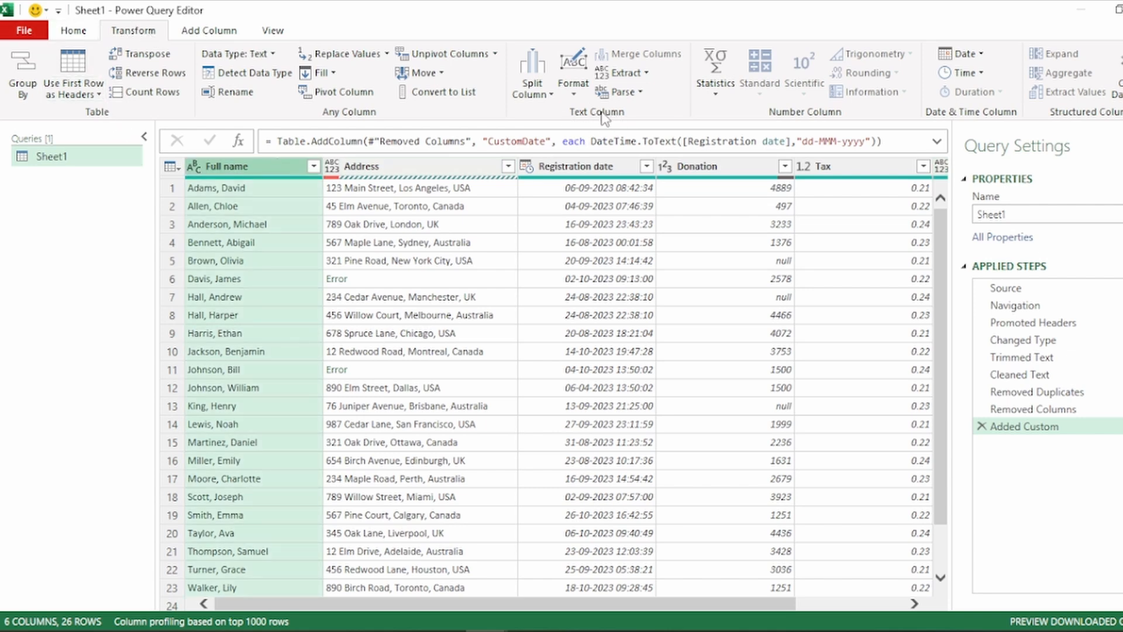
{"action": "left_click", "coordinate": [534, 88]}
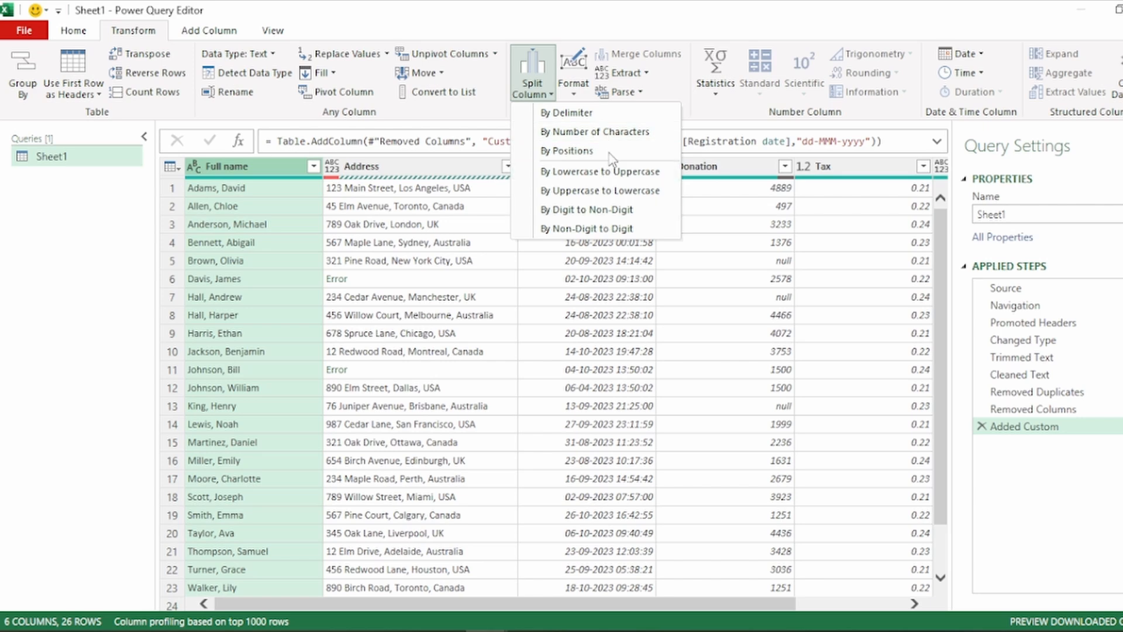
{"action": "left_click", "coordinate": [603, 115]}
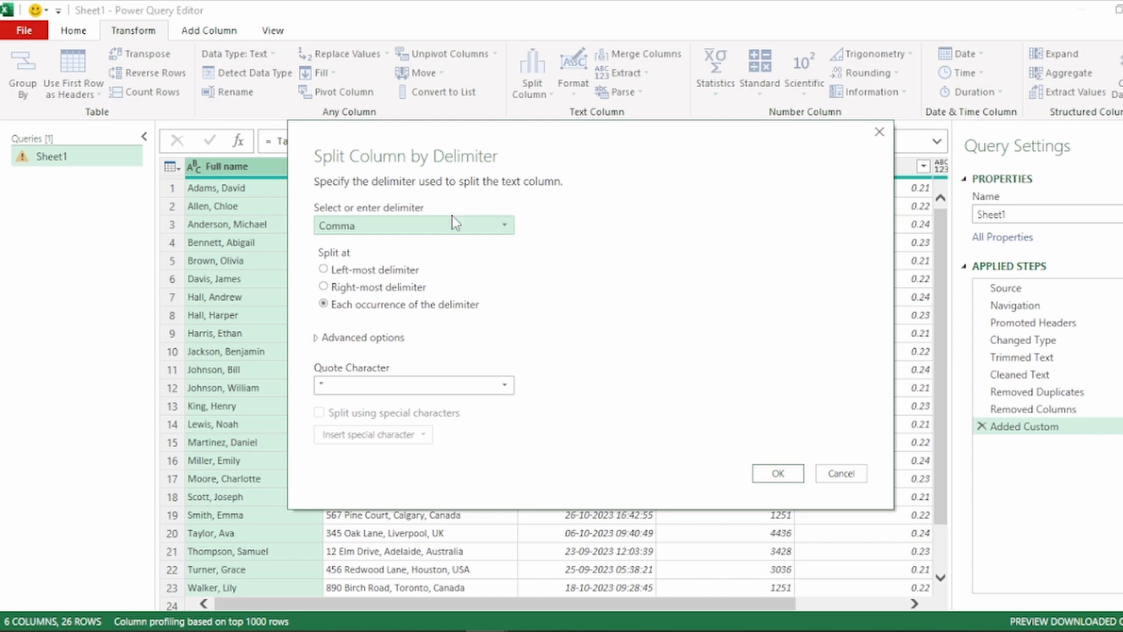
{"action": "left_click", "coordinate": [427, 228]}
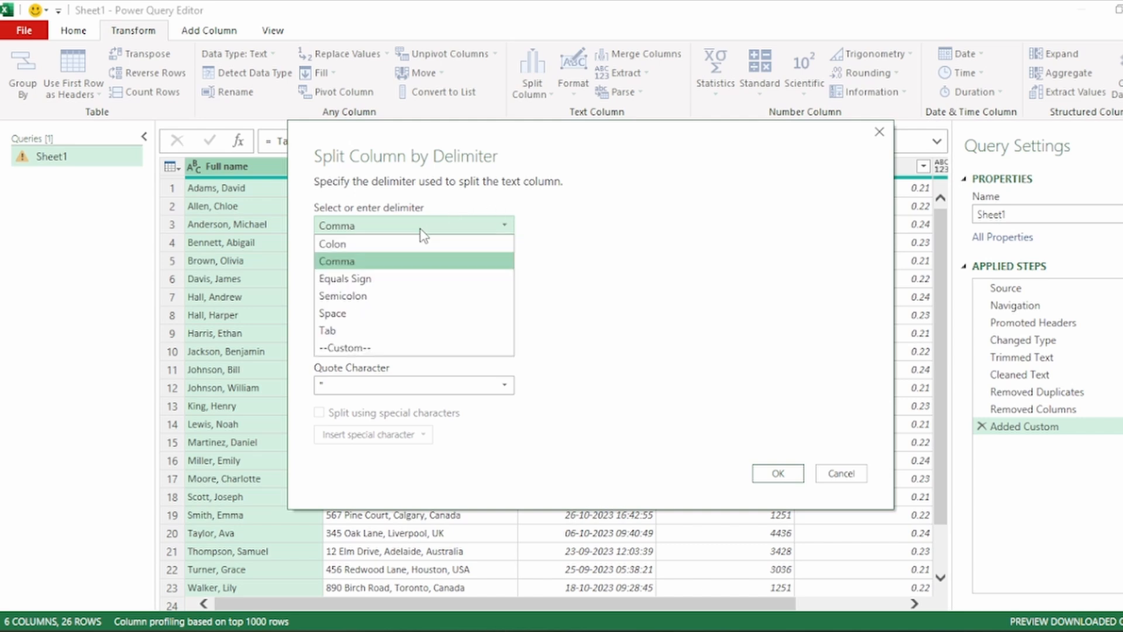
{"action": "left_click", "coordinate": [414, 261]}
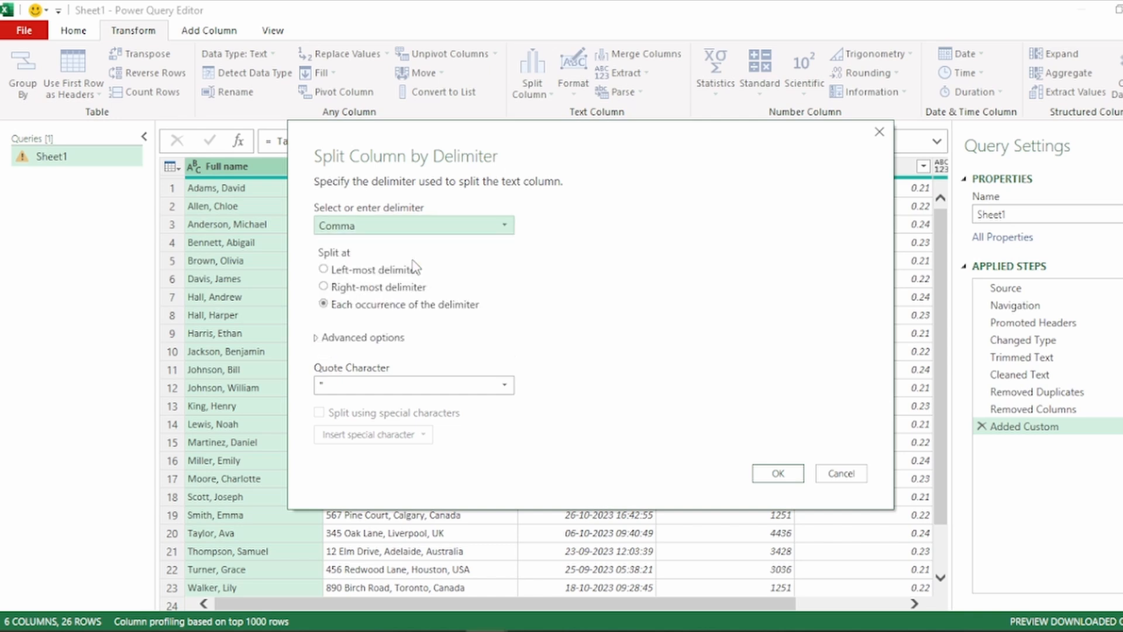
{"action": "left_click", "coordinate": [416, 224]}
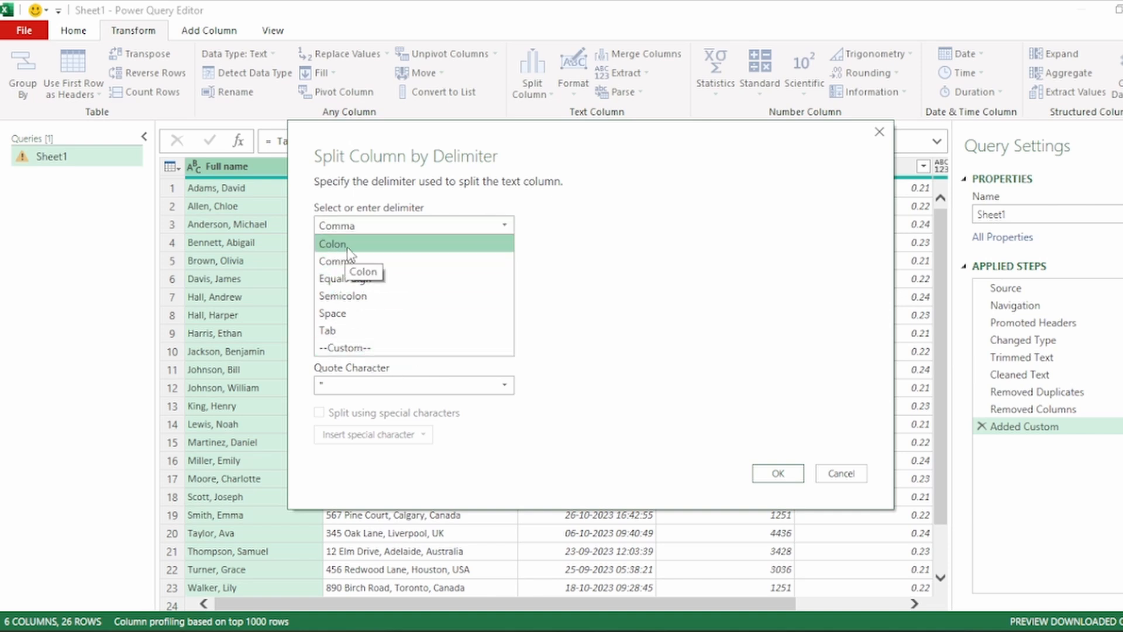
{"action": "left_click", "coordinate": [373, 264]}
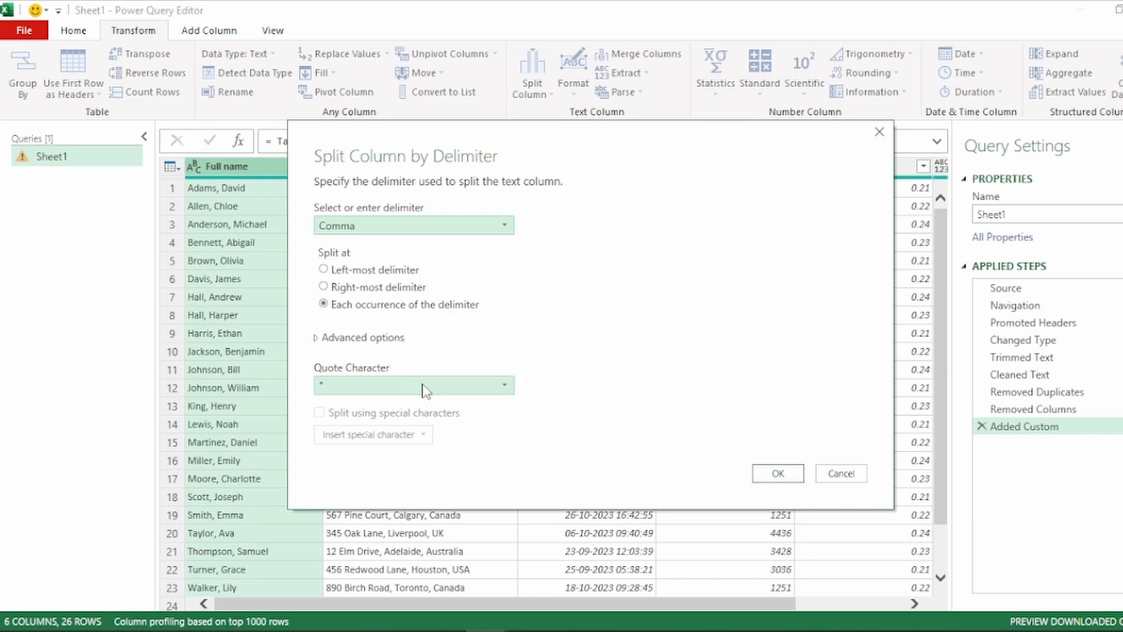
{"action": "left_click", "coordinate": [778, 475]}
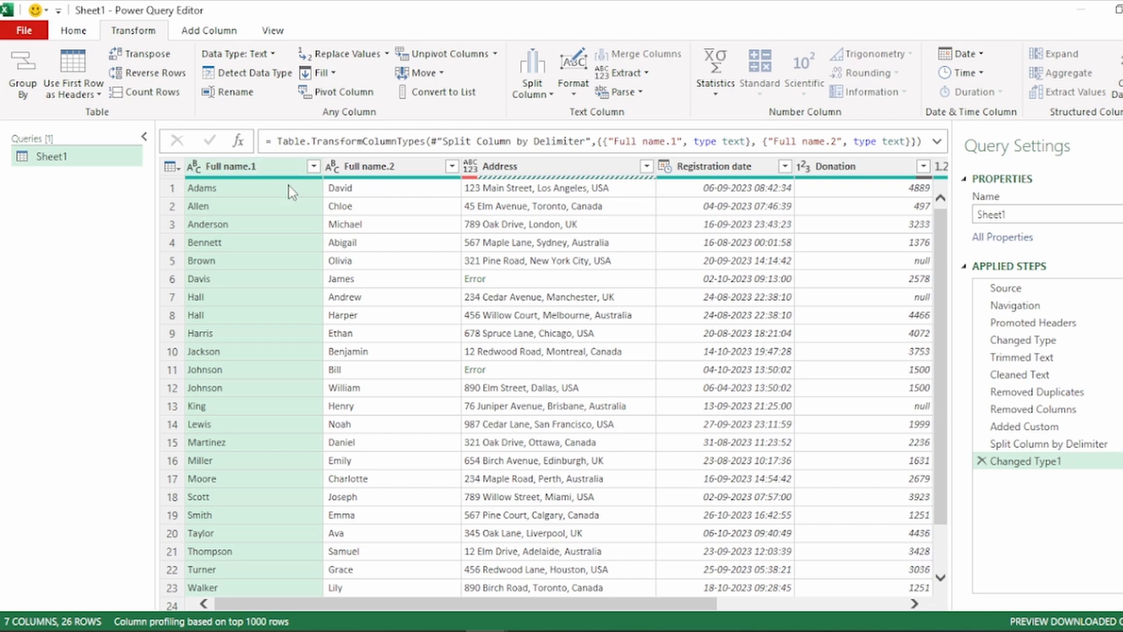
Rename the Full name.1 column to First Name and the Full name.2 column to Last Name
{"action": "double_click", "coordinate": [229, 167]}
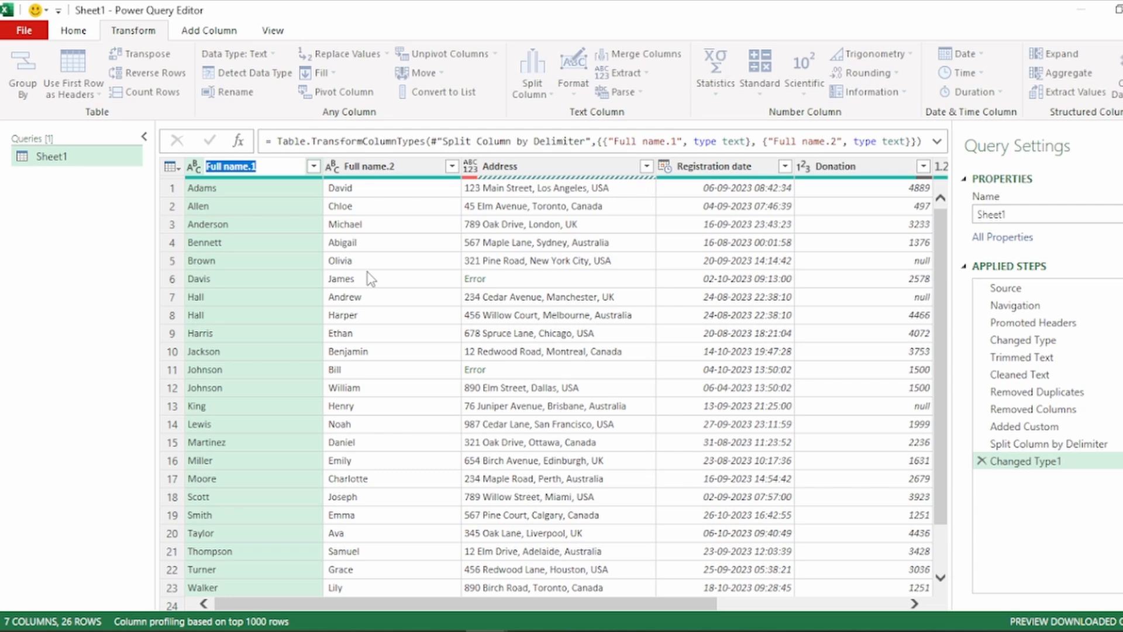
{"action": "type", "text": "First Name"}
{"action": "key", "text": "Return"}
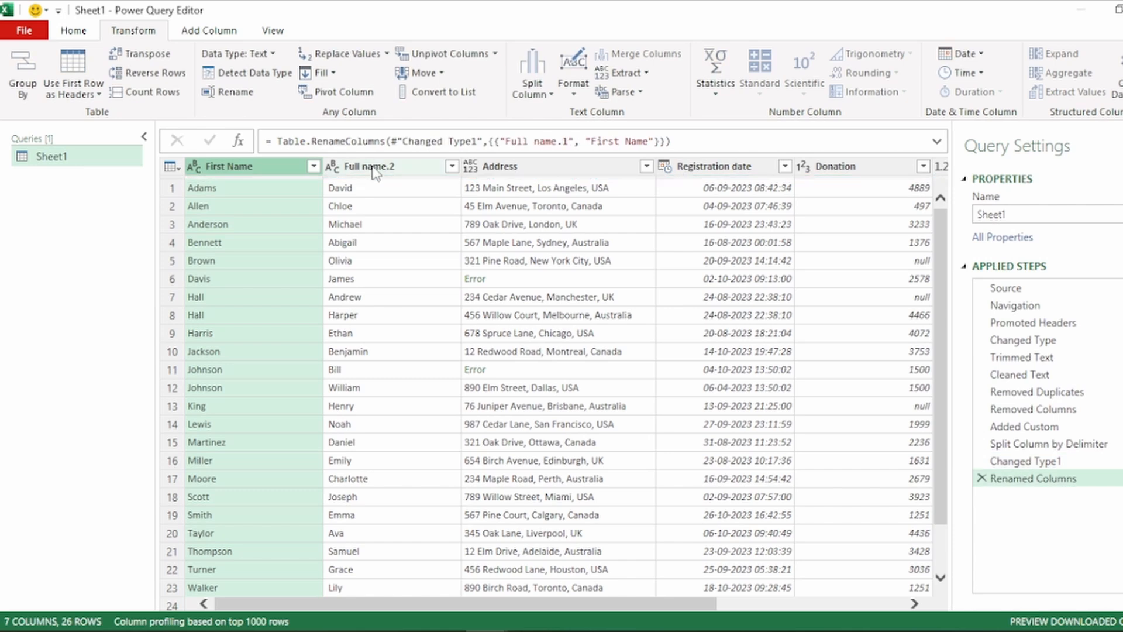
{"action": "double_click", "coordinate": [374, 168]}
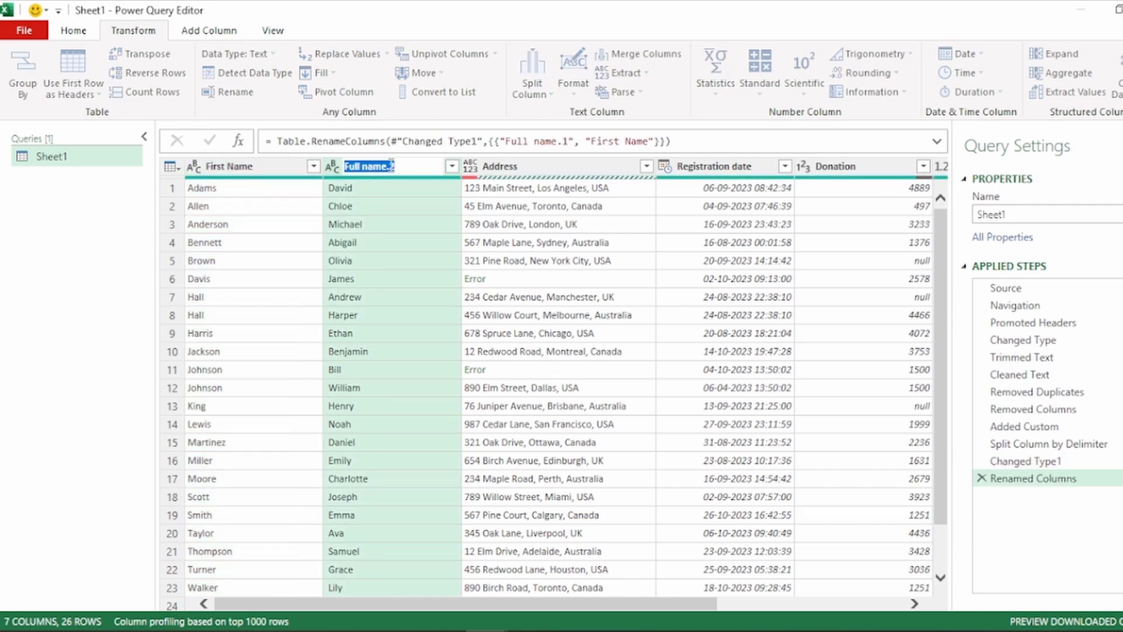
{"action": "type", "text": "Last Name"}
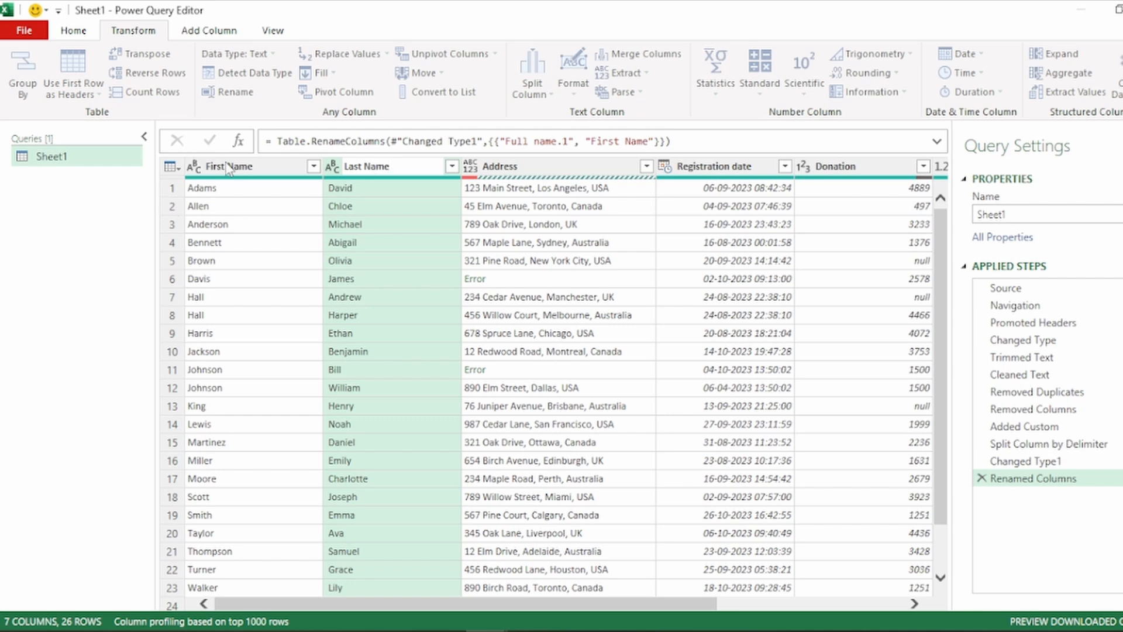
{"action": "key", "text": "Return"}
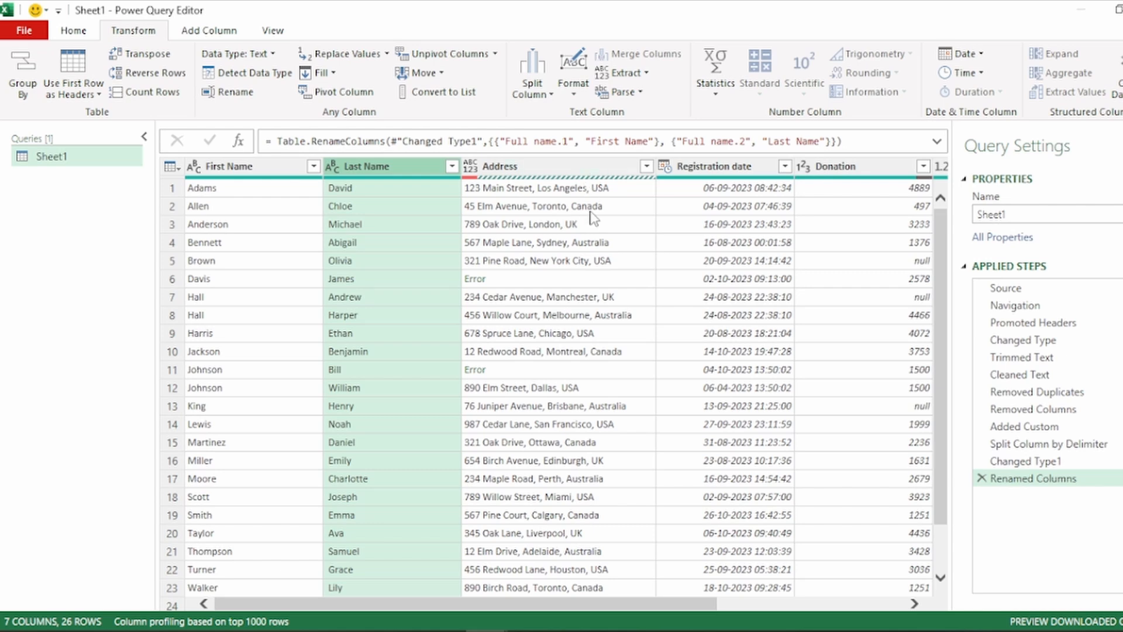
Add a column extracting the Address text after the delimiter ", " (comma and space), scanning from the end of the input
{"action": "left_click", "coordinate": [595, 170]}
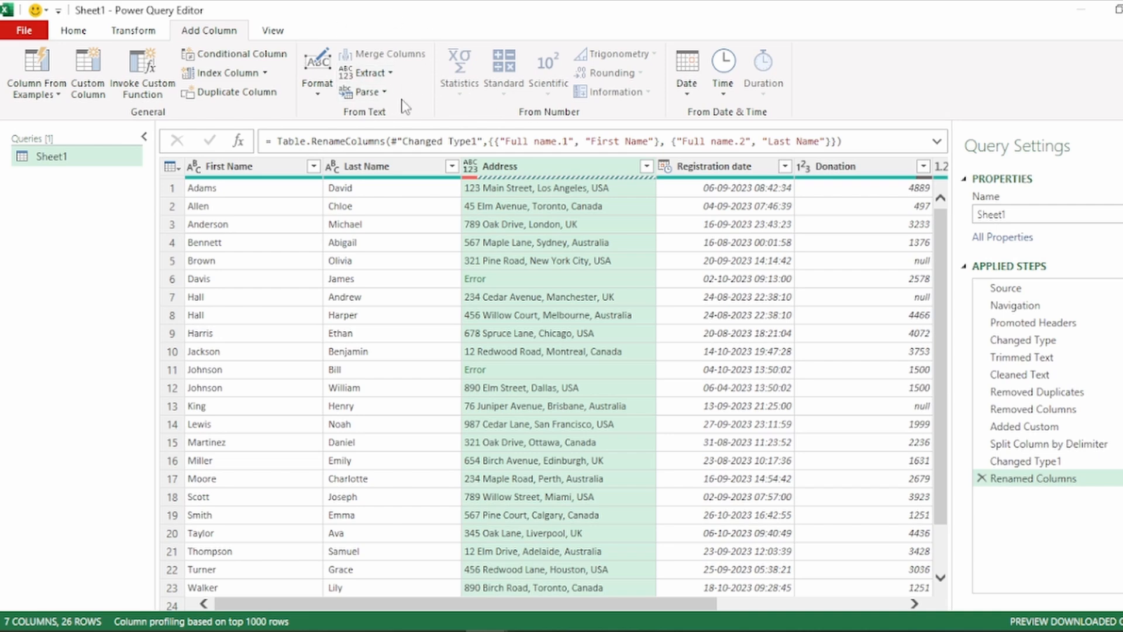
{"action": "left_click", "coordinate": [375, 76]}
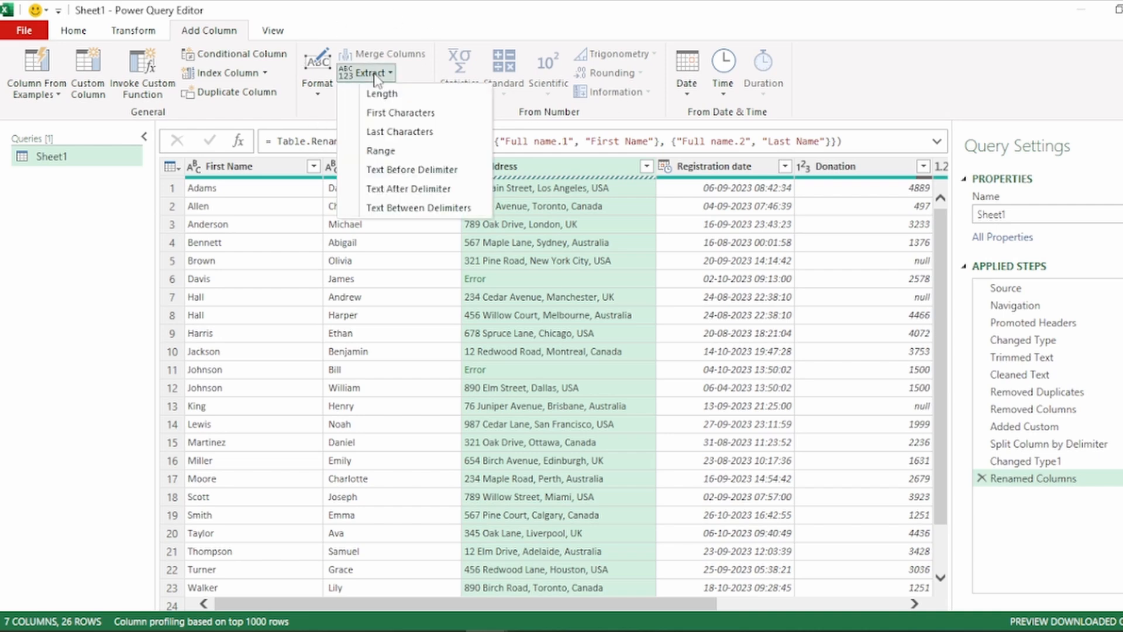
{"action": "left_click", "coordinate": [420, 183]}
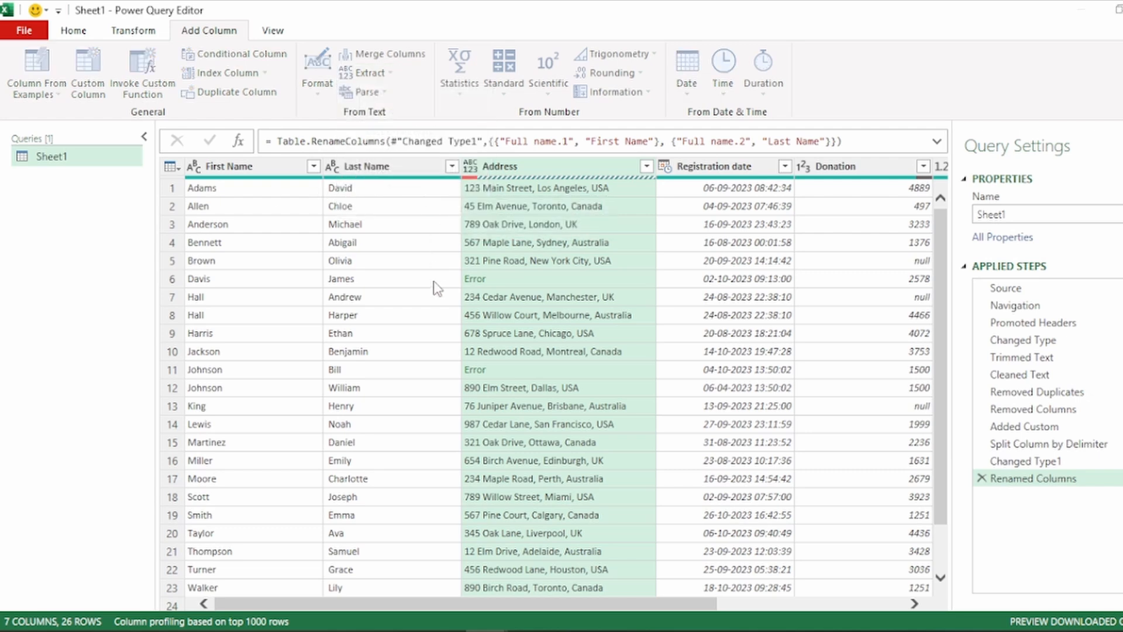
{"action": "left_click_drag", "start_coordinate": [557, 223], "coordinate": [140, 323]}
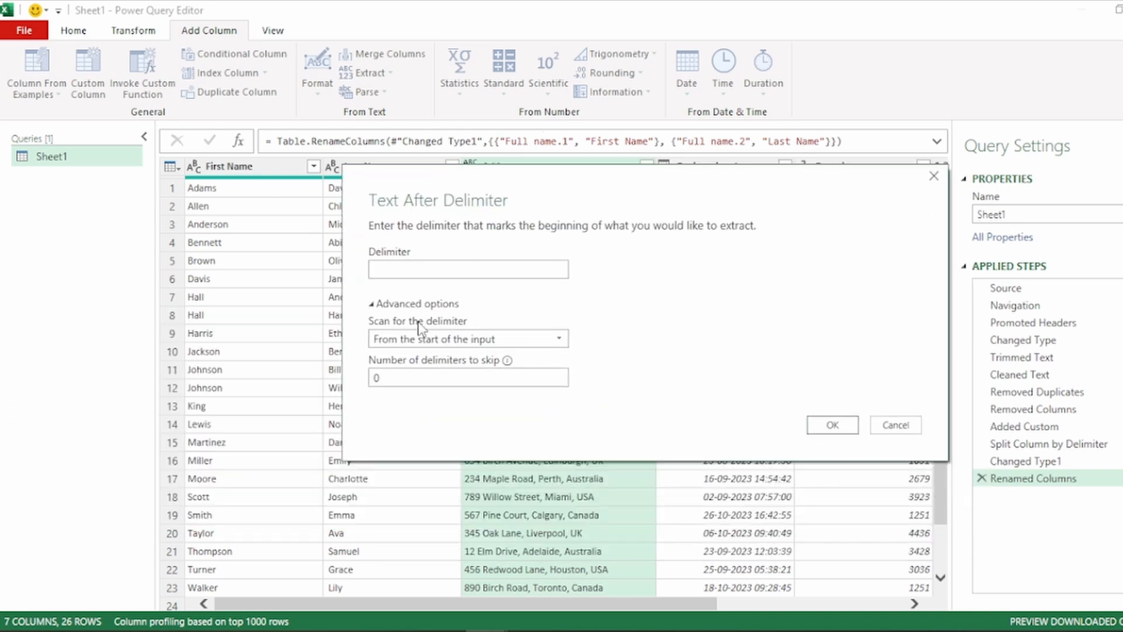
{"action": "left_click_drag", "start_coordinate": [561, 201], "coordinate": [281, 258]}
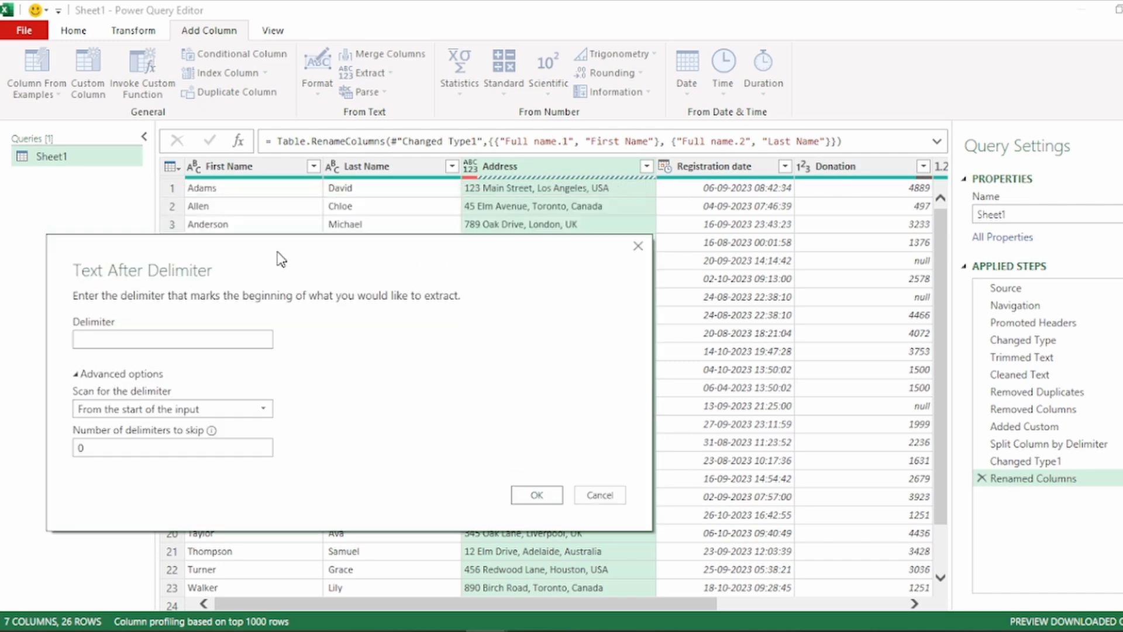
{"action": "left_click", "coordinate": [187, 408]}
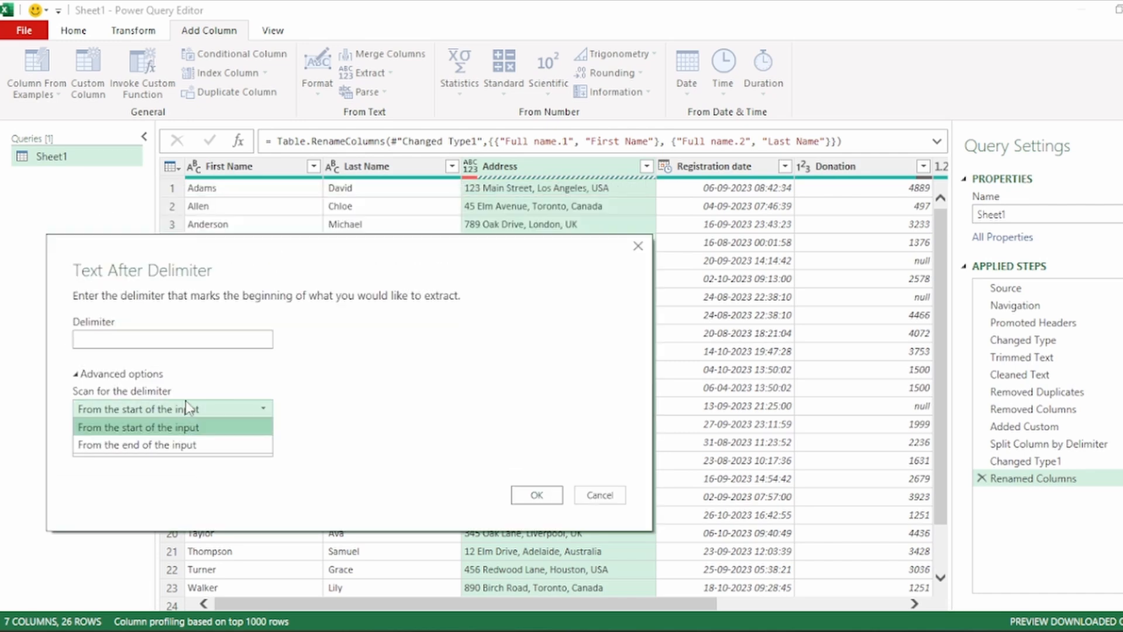
{"action": "left_click", "coordinate": [177, 445]}
{"action": "left_click_drag", "start_coordinate": [329, 258], "coordinate": [349, 358]}
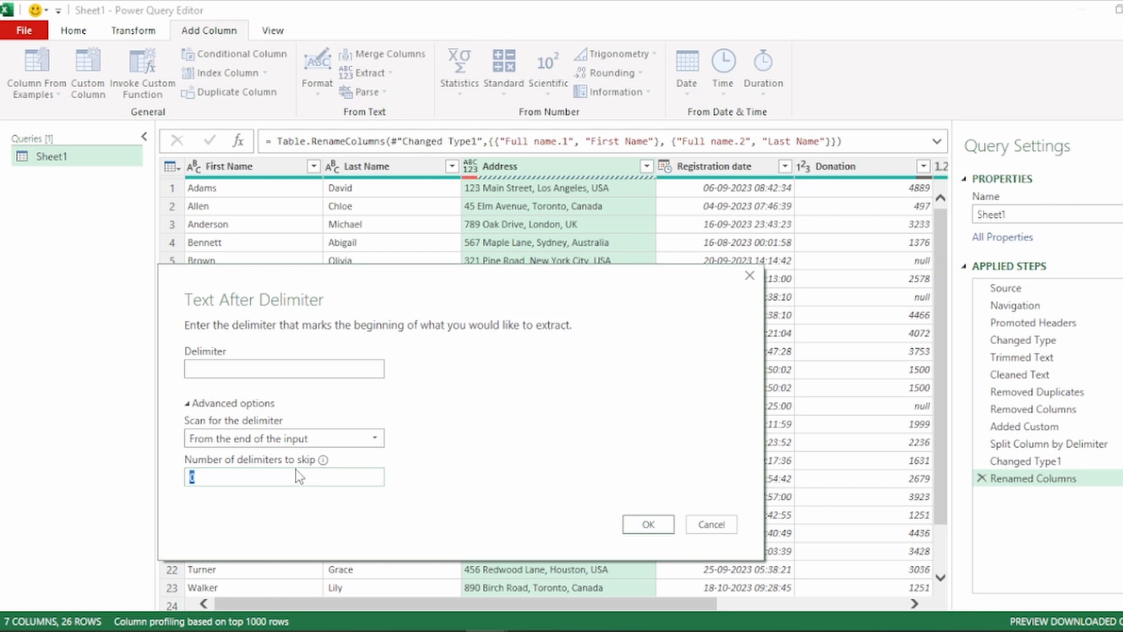
{"action": "left_click", "coordinate": [224, 371]}
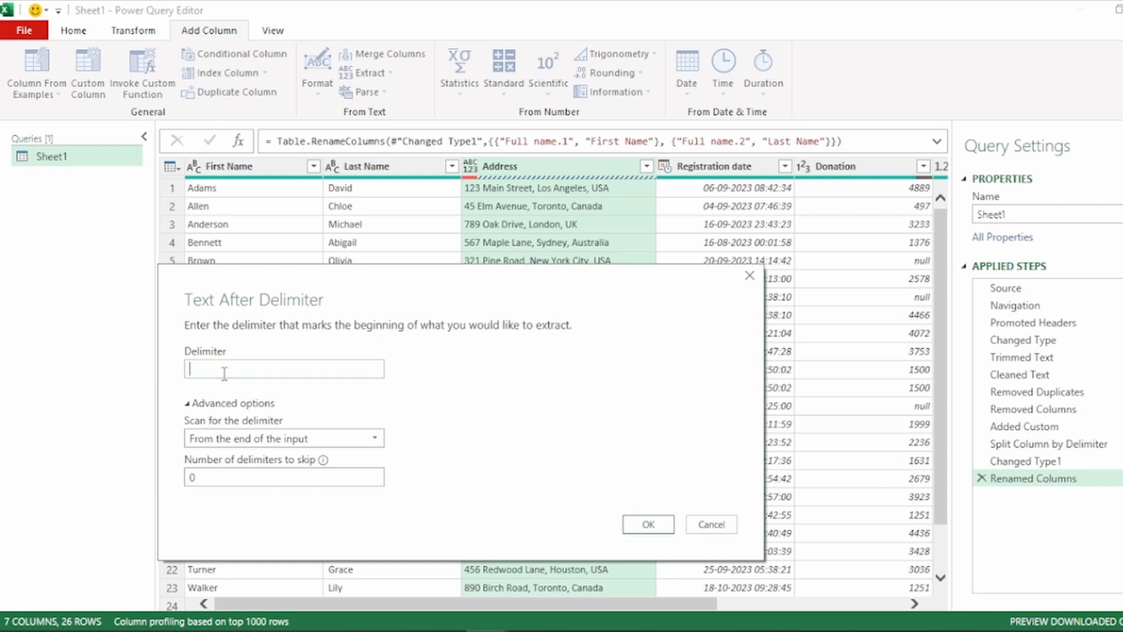
{"action": "type", "text": ","}
{"action": "left_click", "coordinate": [646, 523]}
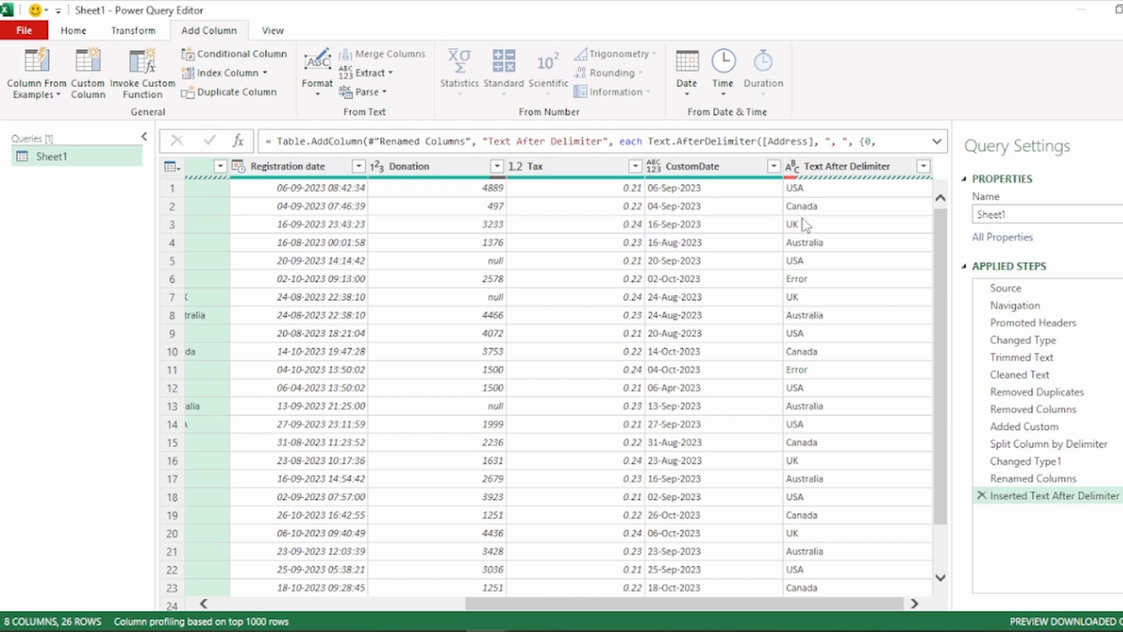
Rename the Text After Delimiter column to Country
{"action": "scroll", "coordinate": [829, 357], "scroll_direction": "down", "scroll_amount": 2}
{"action": "scroll", "coordinate": [829, 394], "scroll_direction": "up", "scroll_amount": 2}
{"action": "left_click", "coordinate": [849, 169]}
{"action": "double_click", "coordinate": [849, 169]}
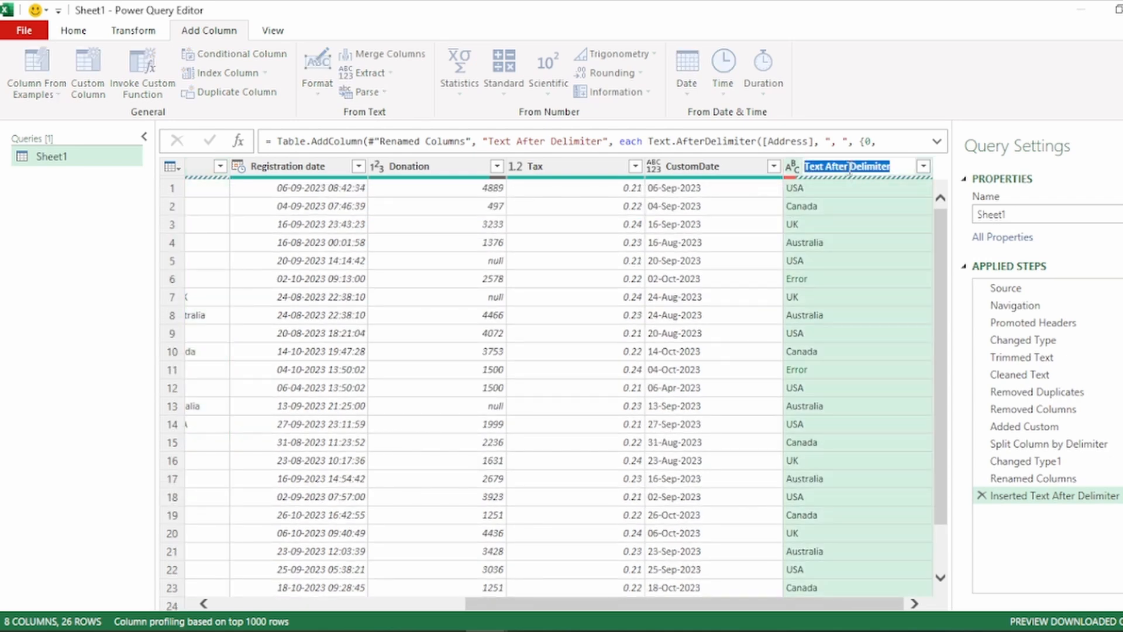
{"action": "key", "text": "Escape"}
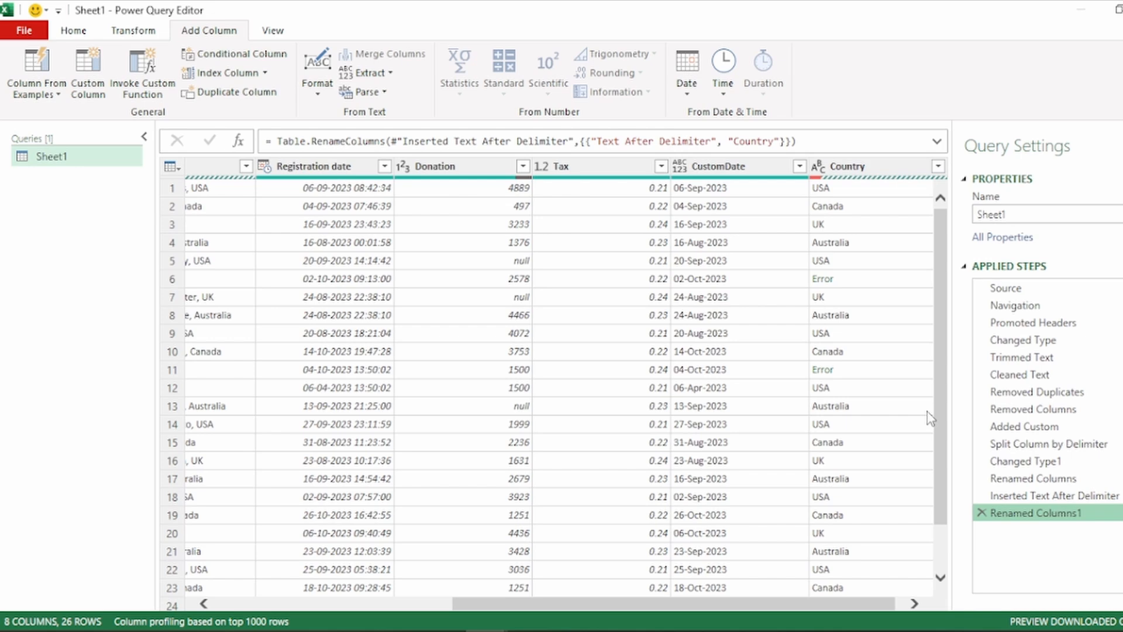
{"action": "scroll", "coordinate": [805, 598], "scroll_direction": "right", "scroll_amount": 1}
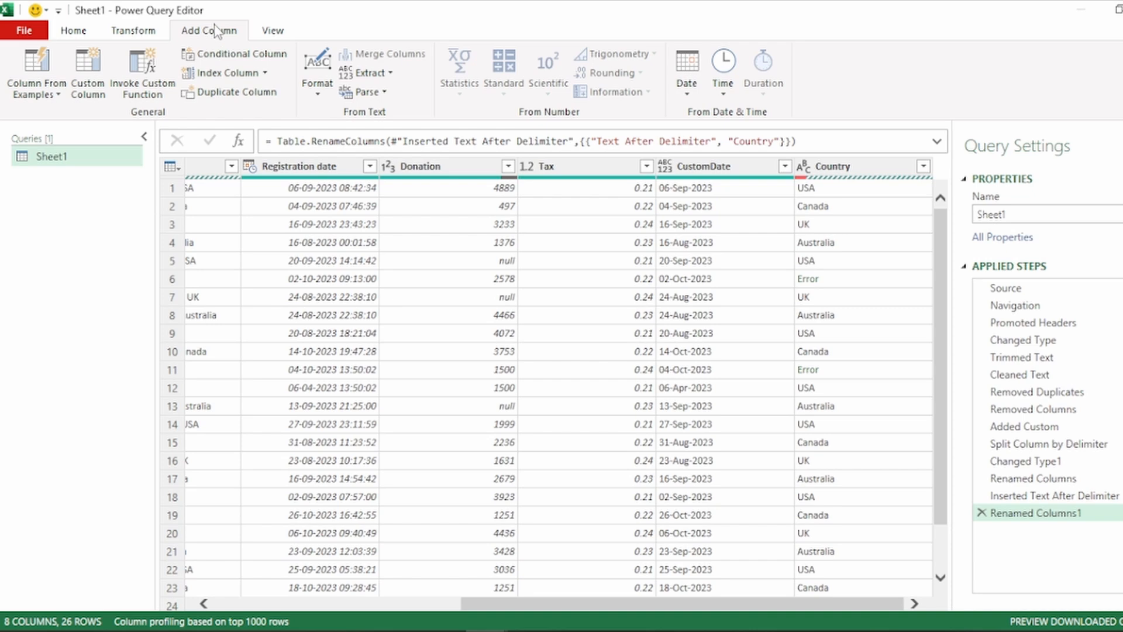
Add a column from examples that extracts the city from Address, using "Los Angeles" as the first row's sample value
{"action": "left_click", "coordinate": [51, 78]}
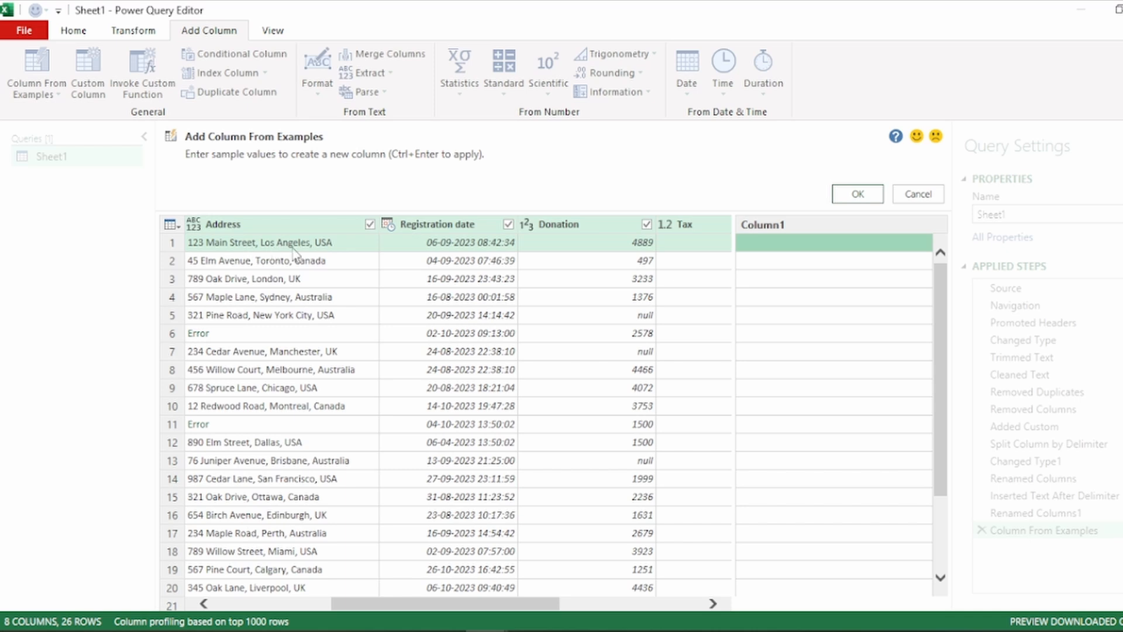
{"action": "left_click", "coordinate": [793, 244]}
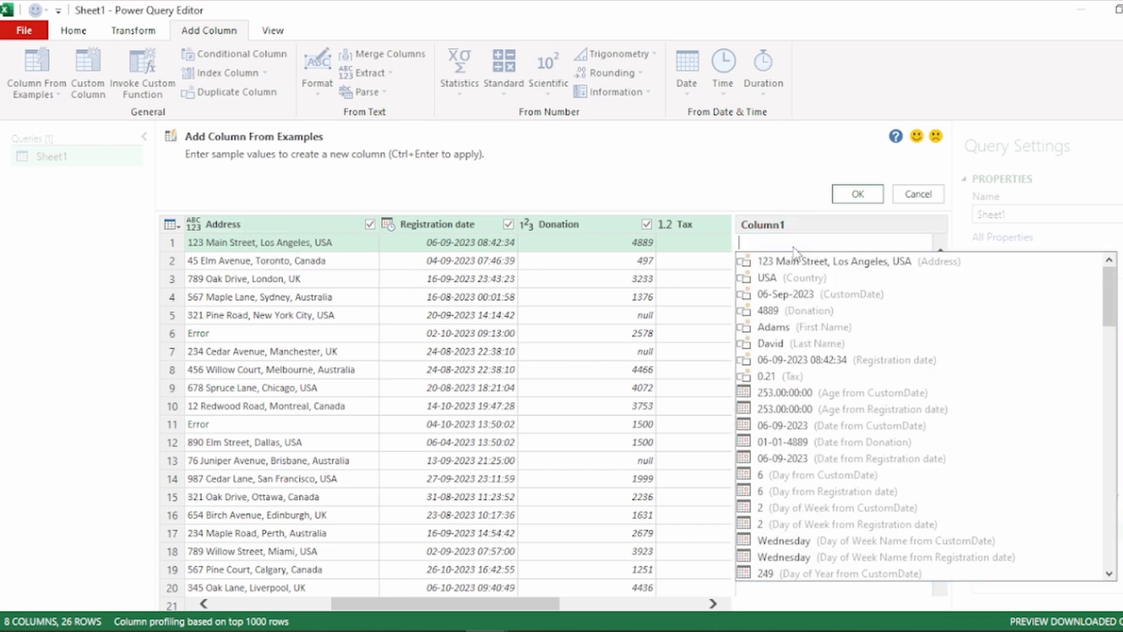
{"action": "type", "text": "Lo"}
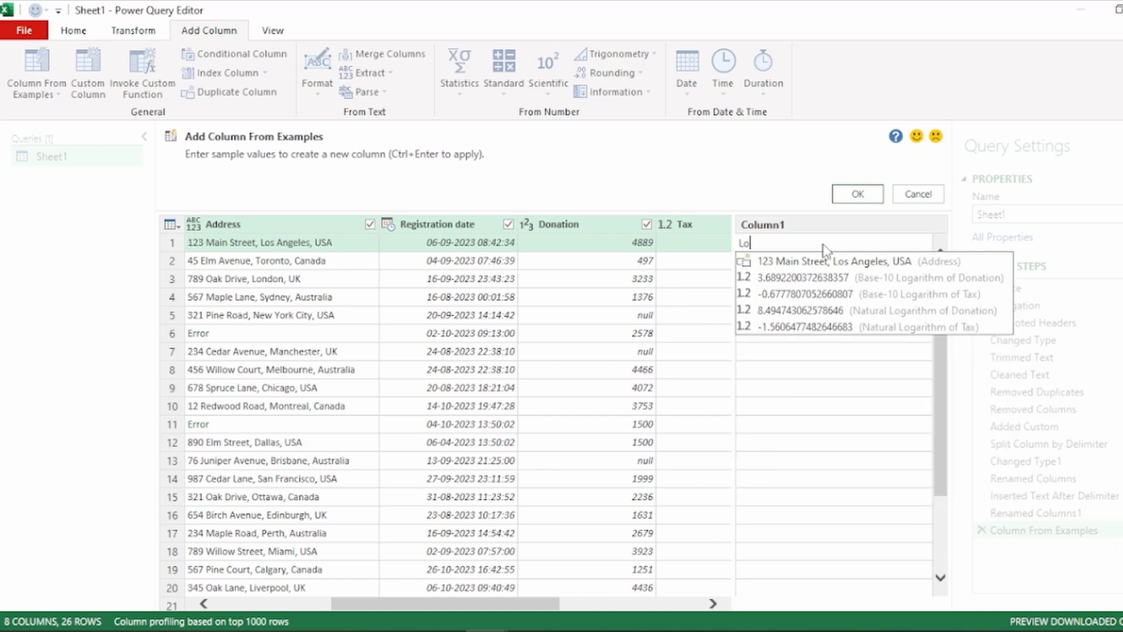
{"action": "type", "text": "s An"}
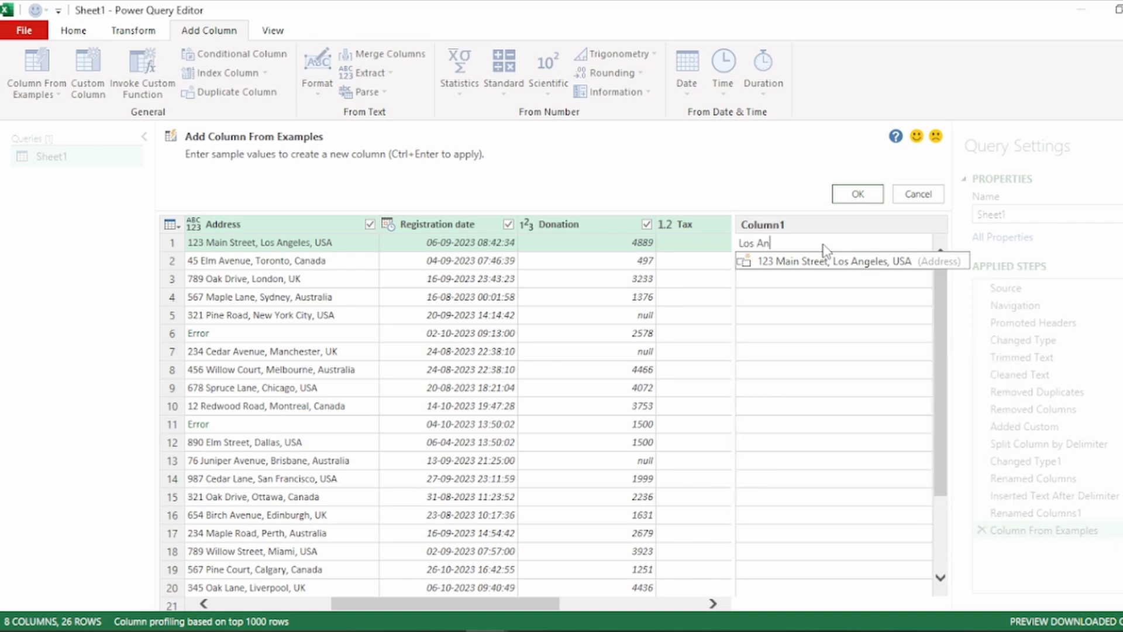
{"action": "type", "text": "geles"}
{"action": "key", "text": "Return"}
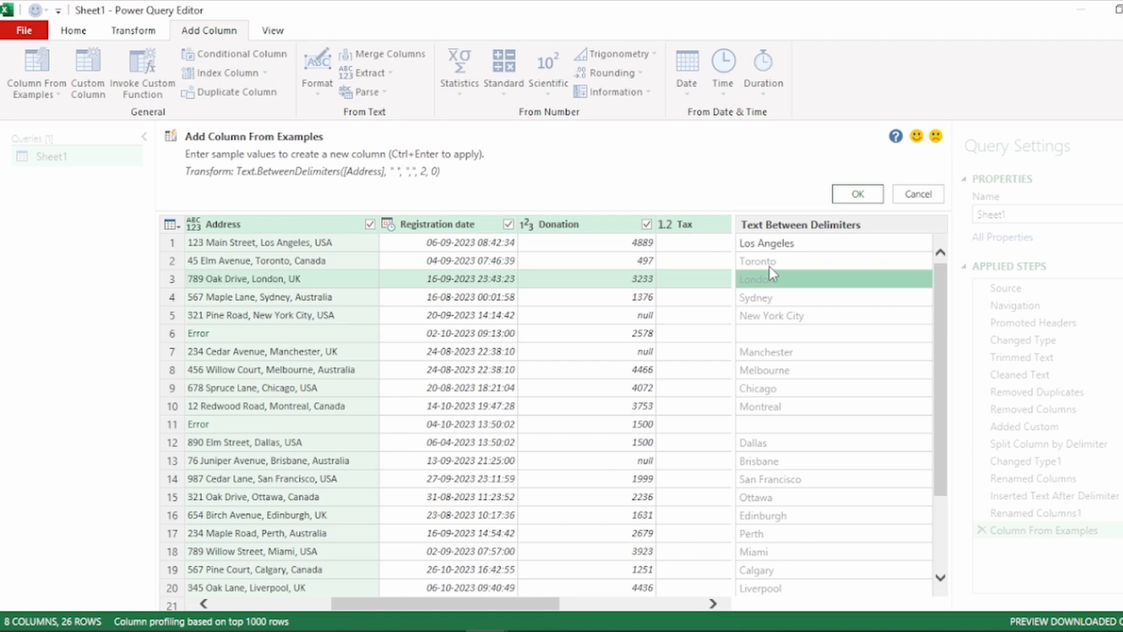
{"action": "key", "text": "ctrl+Return"}
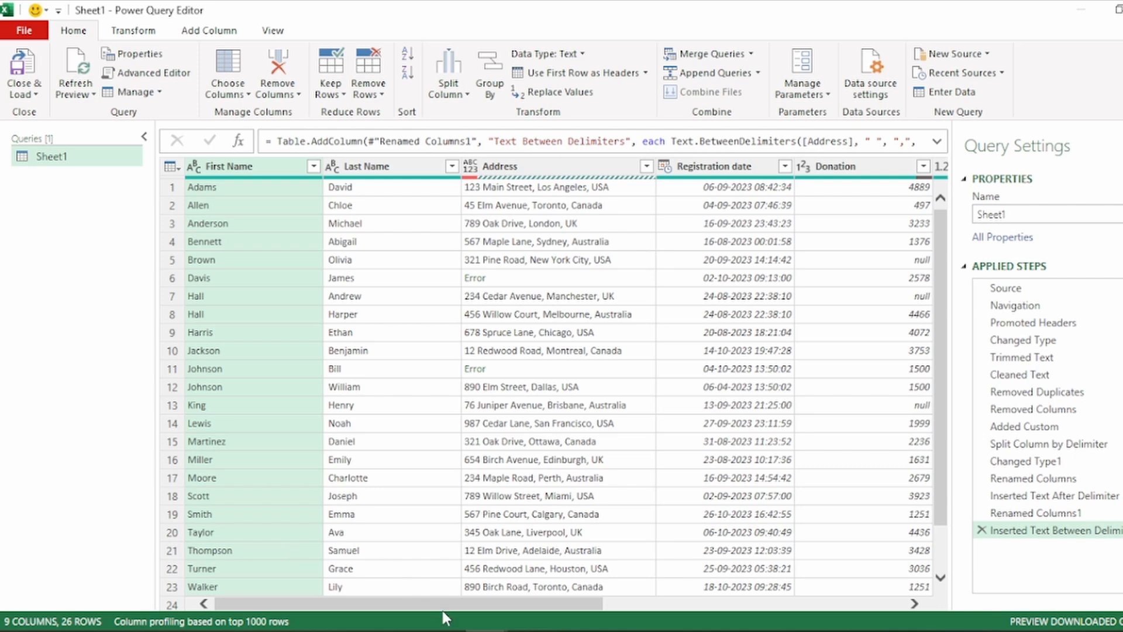
Turn on column quality in the data preview and check the Donation column for empty values
{"action": "left_click_drag", "start_coordinate": [447, 606], "coordinate": [627, 605]}
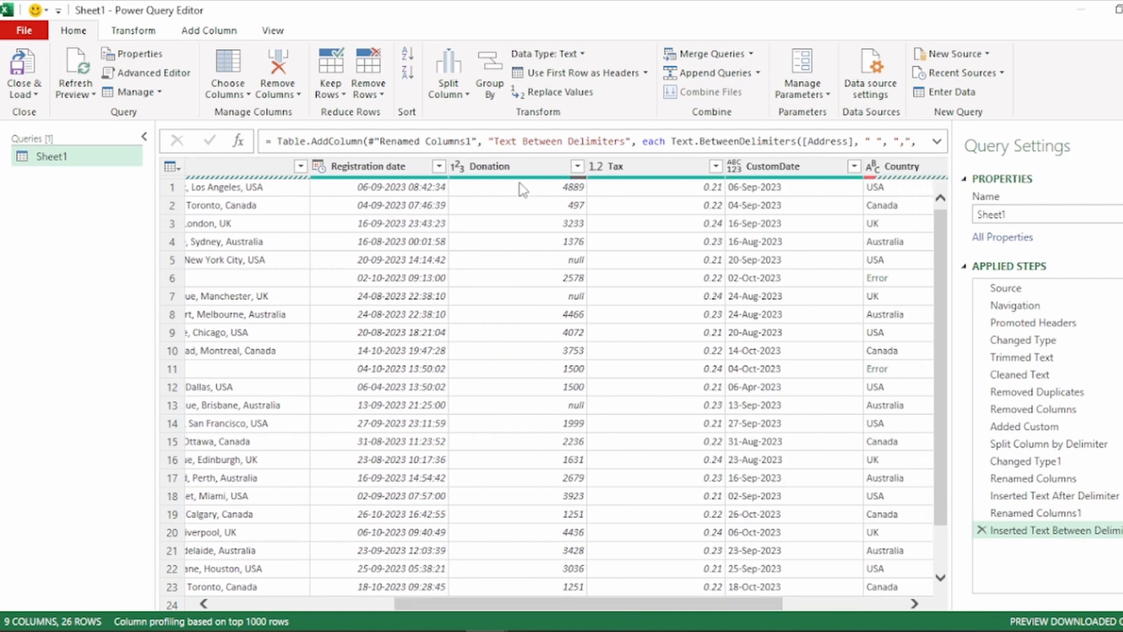
{"action": "left_click", "coordinate": [531, 163]}
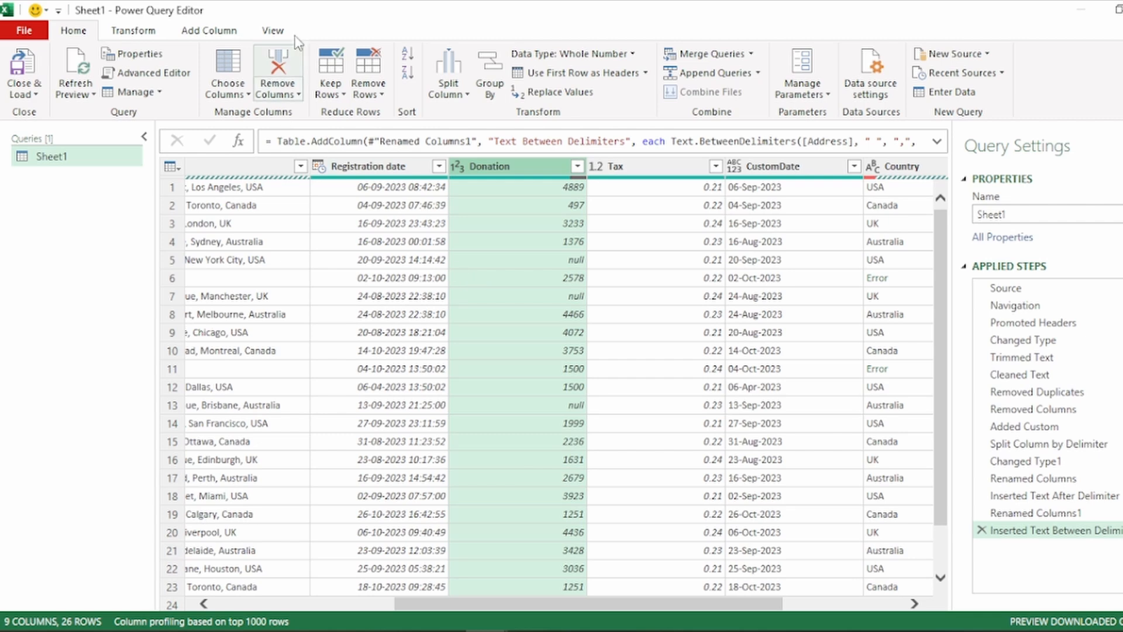
{"action": "left_click", "coordinate": [273, 36]}
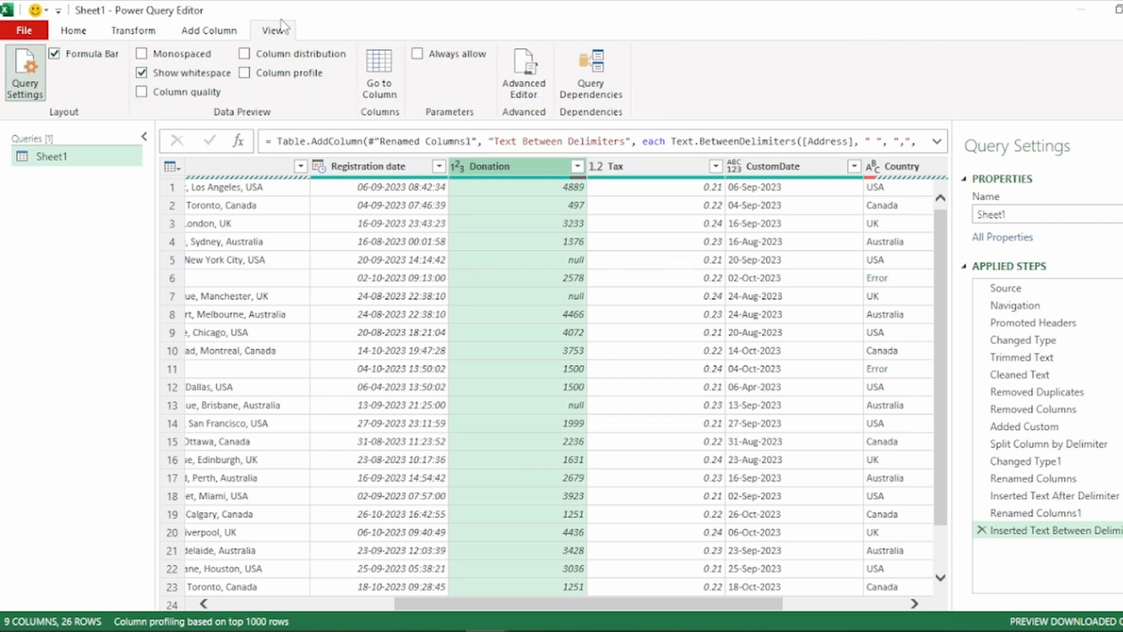
{"action": "left_click", "coordinate": [194, 92]}
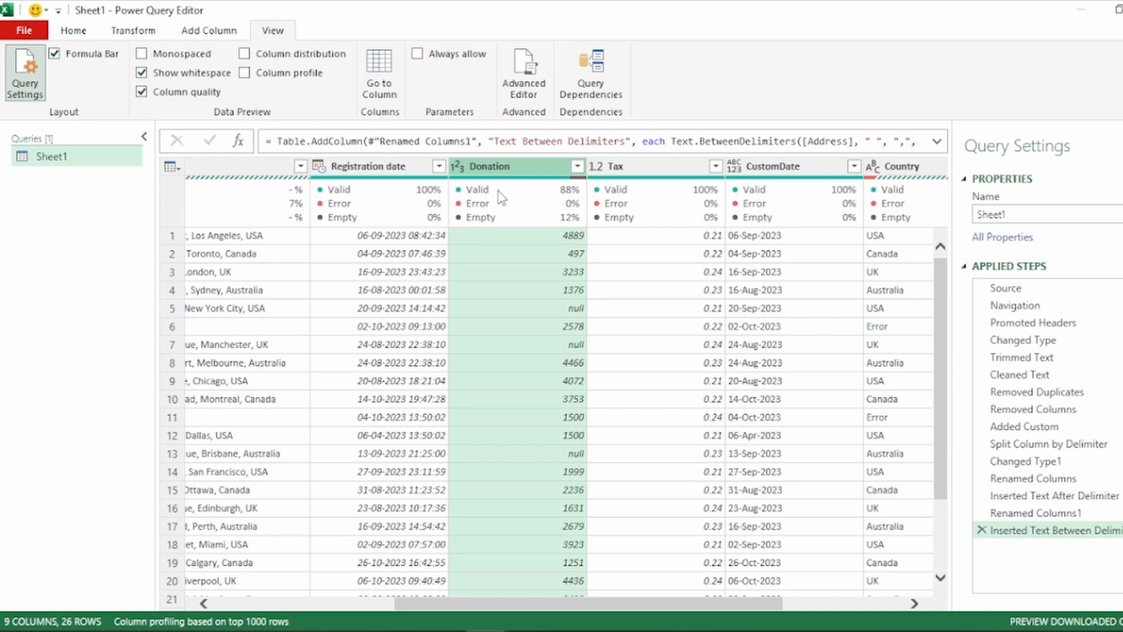
{"action": "mouse_move", "coordinate": [510, 205]}
Replace null with 0 in the Donation column
{"action": "left_click", "coordinate": [88, 31]}
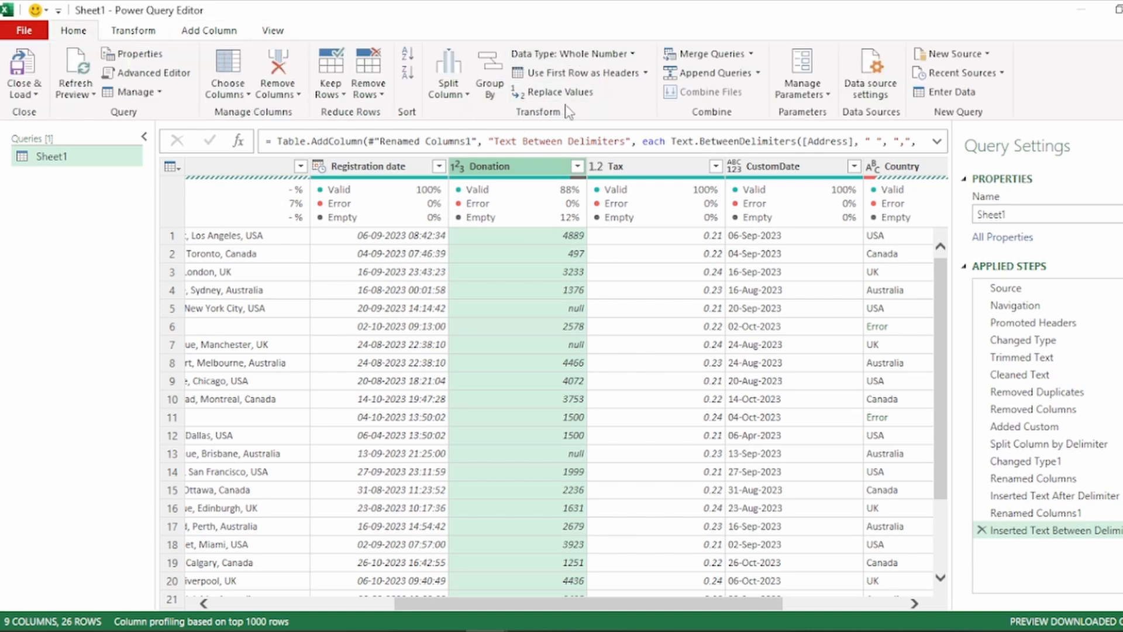
{"action": "left_click", "coordinate": [535, 94]}
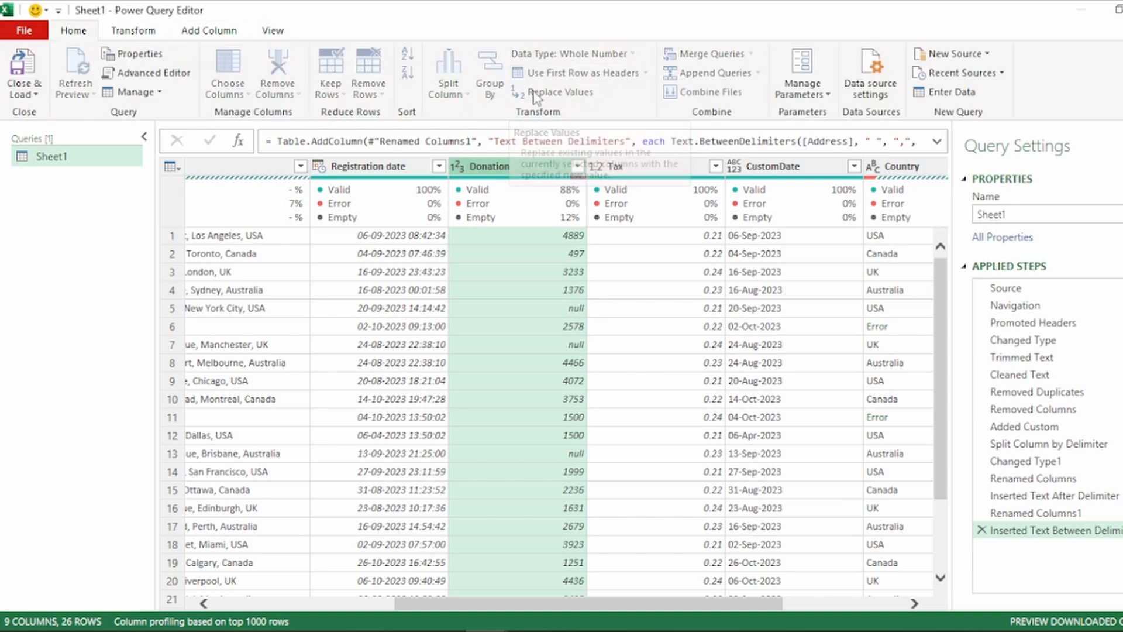
{"action": "left_click_drag", "start_coordinate": [453, 221], "coordinate": [786, 244]}
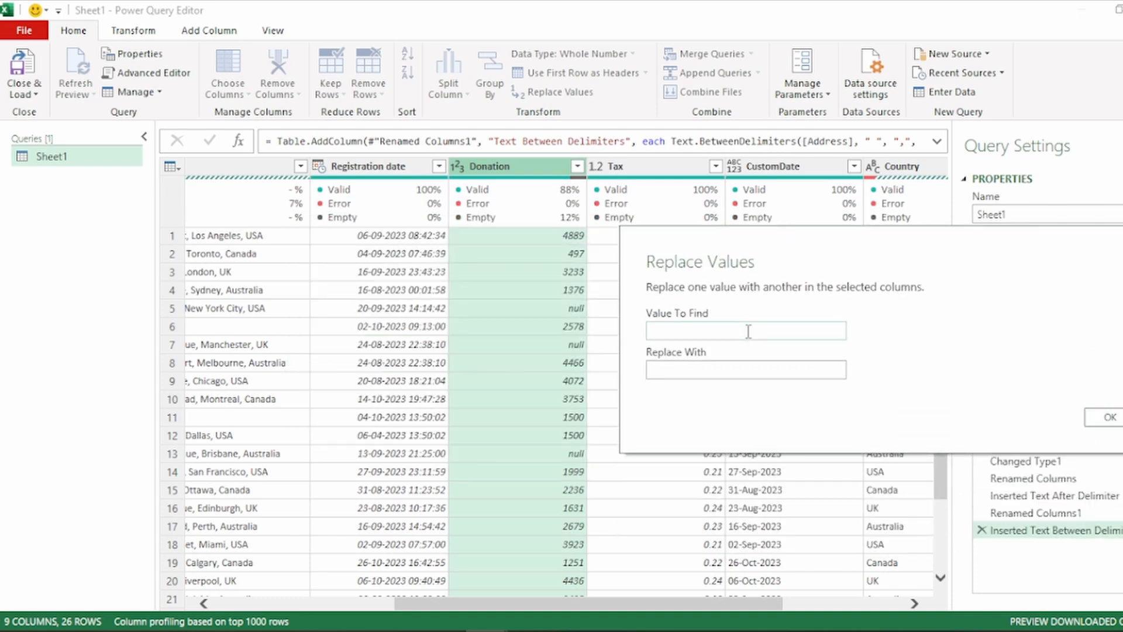
{"action": "type", "text": "null"}
{"action": "left_click", "coordinate": [723, 372]}
{"action": "type", "text": "0"}
{"action": "left_click", "coordinate": [1107, 417]}
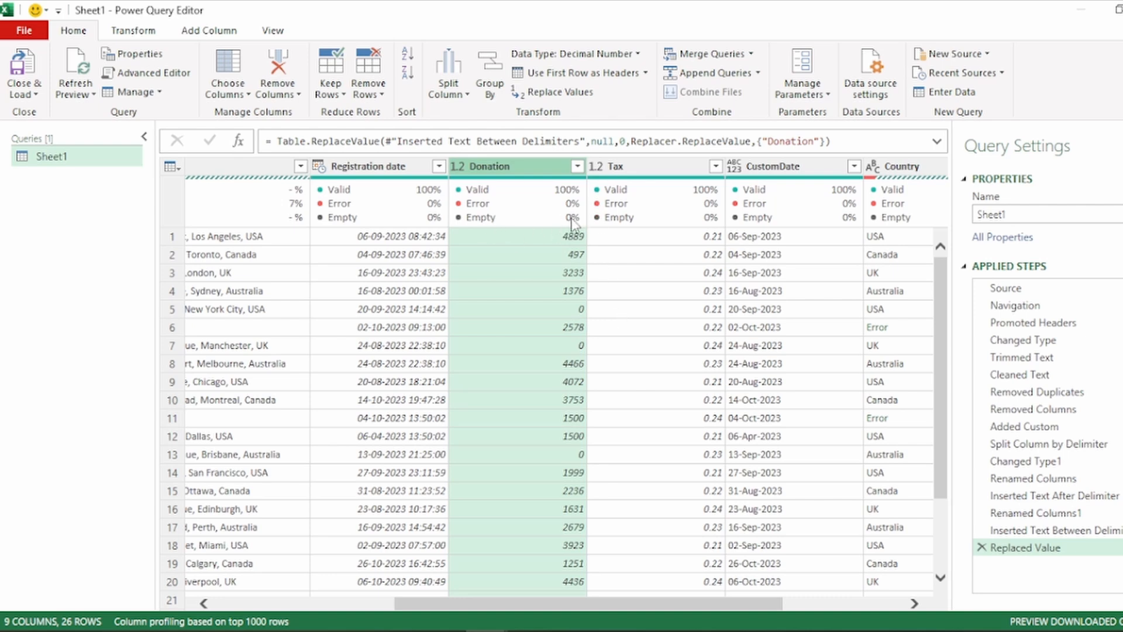
Replace the errors in the Country column with N/A
{"action": "mouse_move", "coordinate": [631, 221]}
{"action": "left_click_drag", "start_coordinate": [598, 602], "coordinate": [417, 603]}
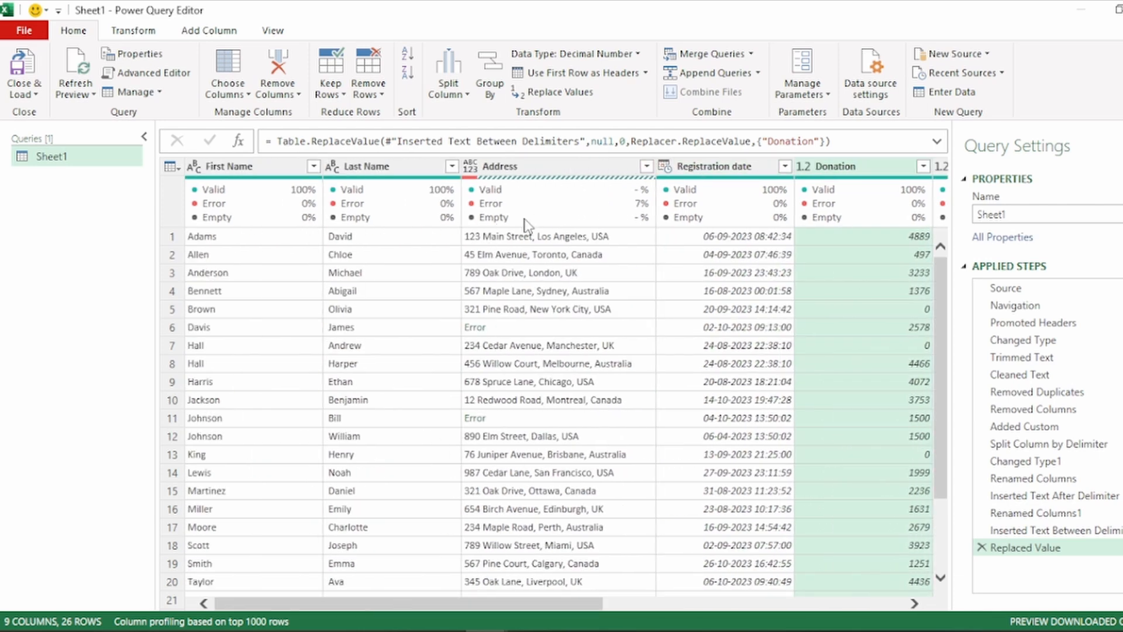
{"action": "left_click_drag", "start_coordinate": [527, 607], "coordinate": [895, 556]}
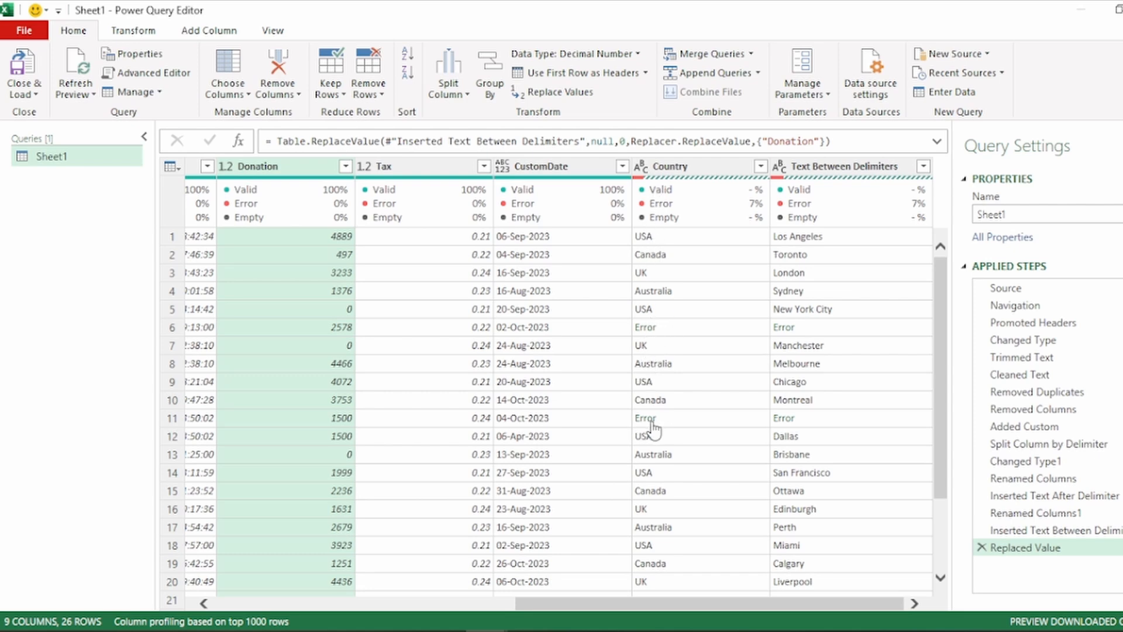
{"action": "mouse_move", "coordinate": [677, 607]}
{"action": "left_mouse_down"}
{"action": "mouse_move", "coordinate": [585, 600]}
{"action": "mouse_move", "coordinate": [679, 602]}
{"action": "left_mouse_up"}
{"action": "left_click", "coordinate": [711, 162]}
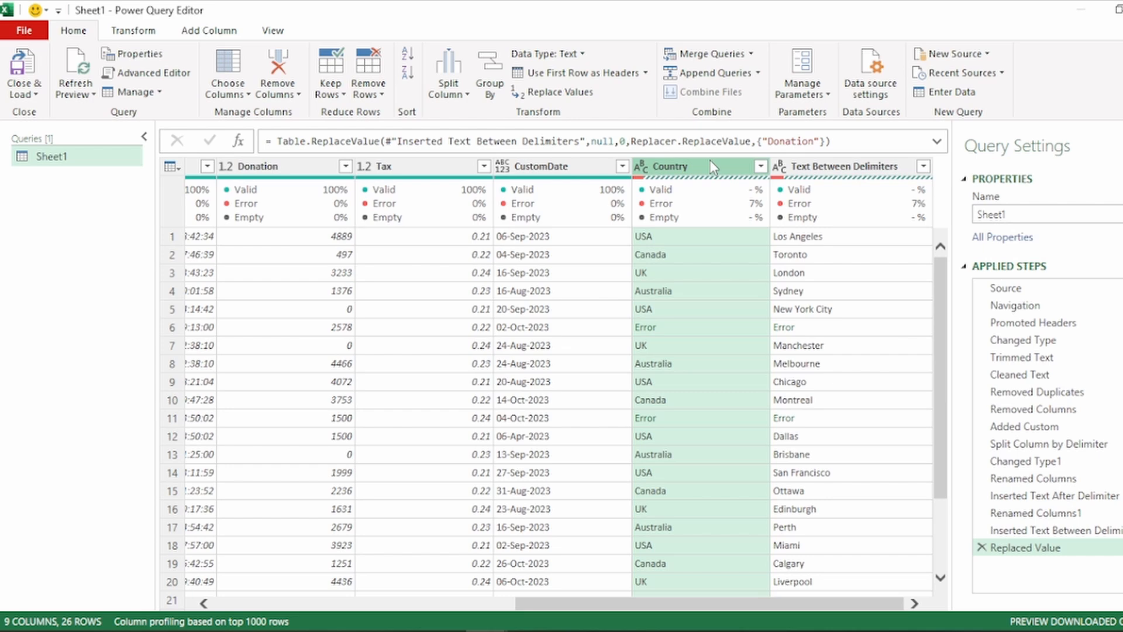
{"action": "right_click", "coordinate": [710, 162]}
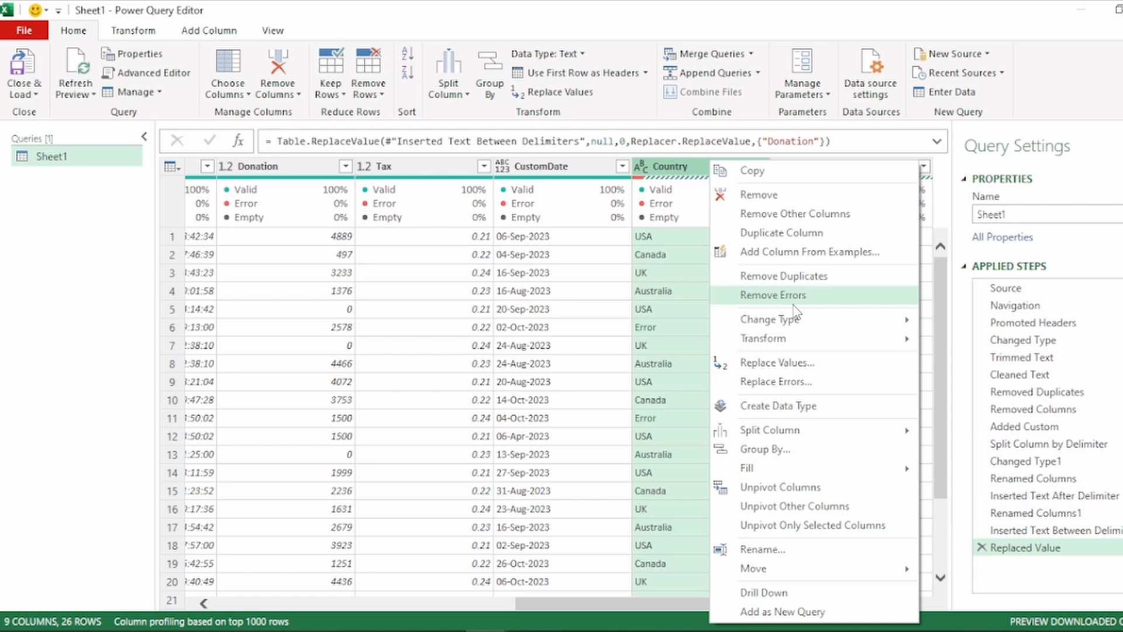
{"action": "left_click", "coordinate": [803, 384]}
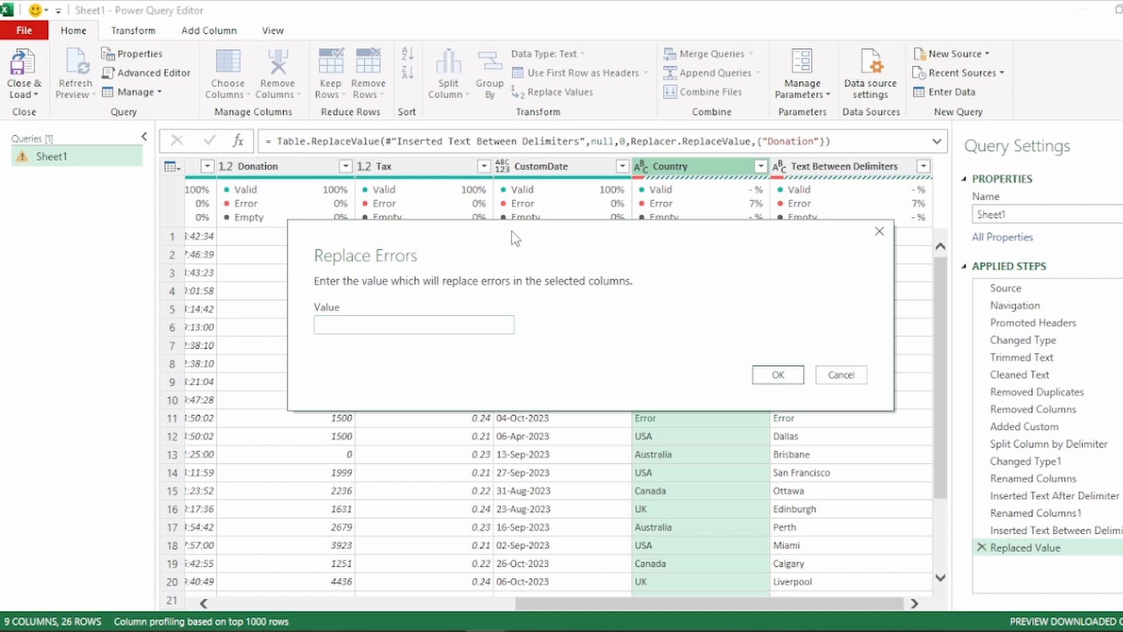
{"action": "left_click_drag", "start_coordinate": [514, 238], "coordinate": [375, 316]}
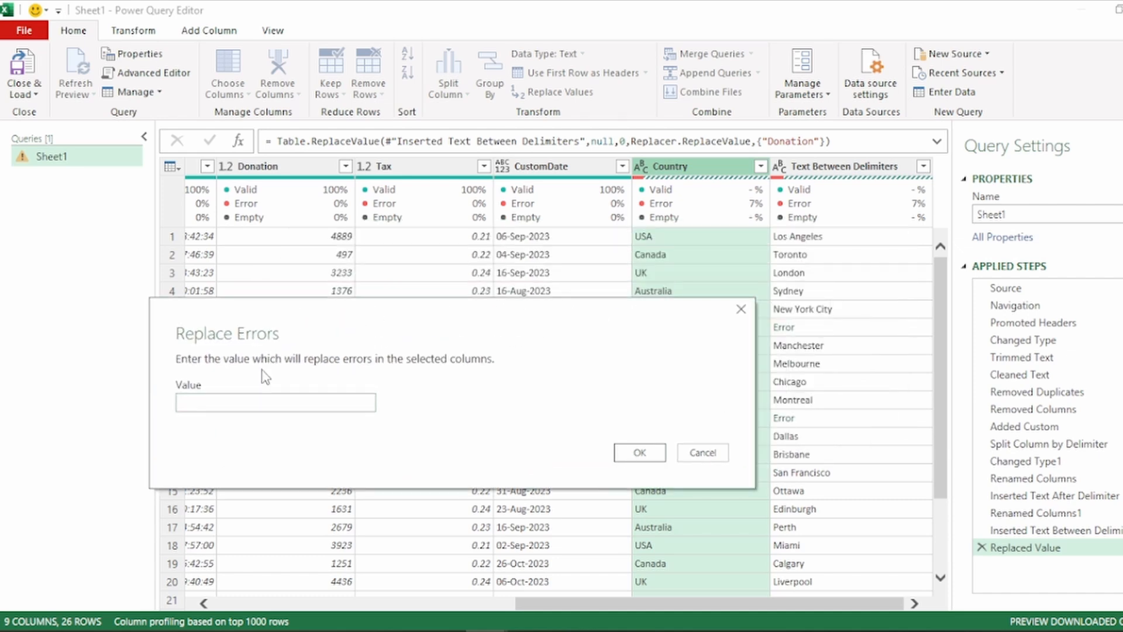
{"action": "left_click", "coordinate": [207, 406]}
{"action": "type", "text": "N/A"}
{"action": "left_click", "coordinate": [640, 452]}
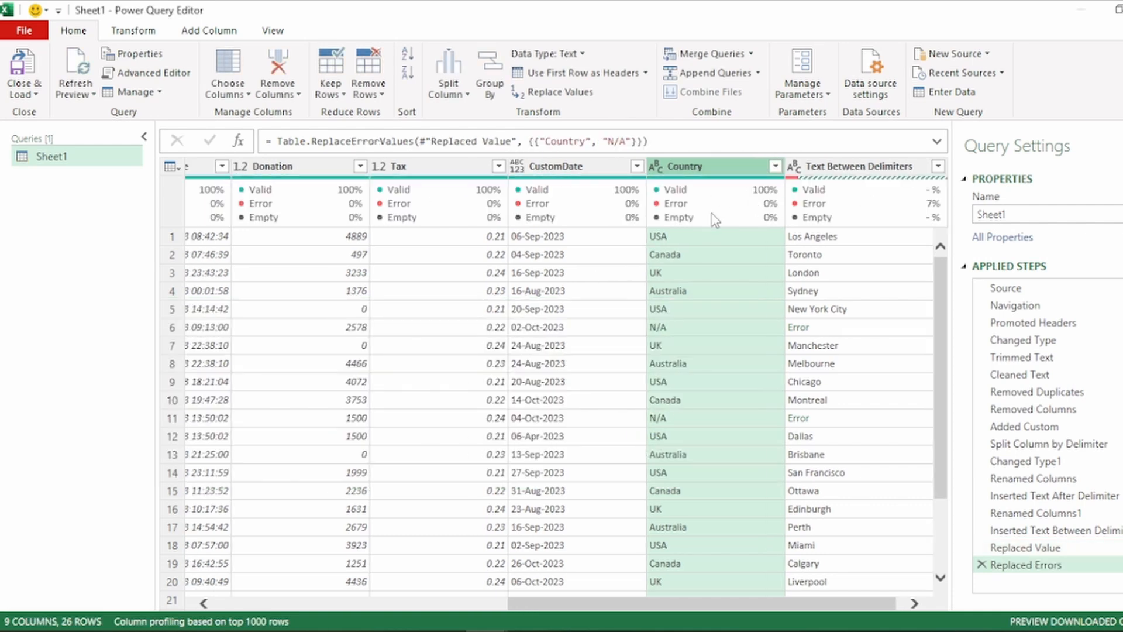
{"action": "mouse_move", "coordinate": [758, 199]}
{"action": "mouse_move", "coordinate": [785, 218]}
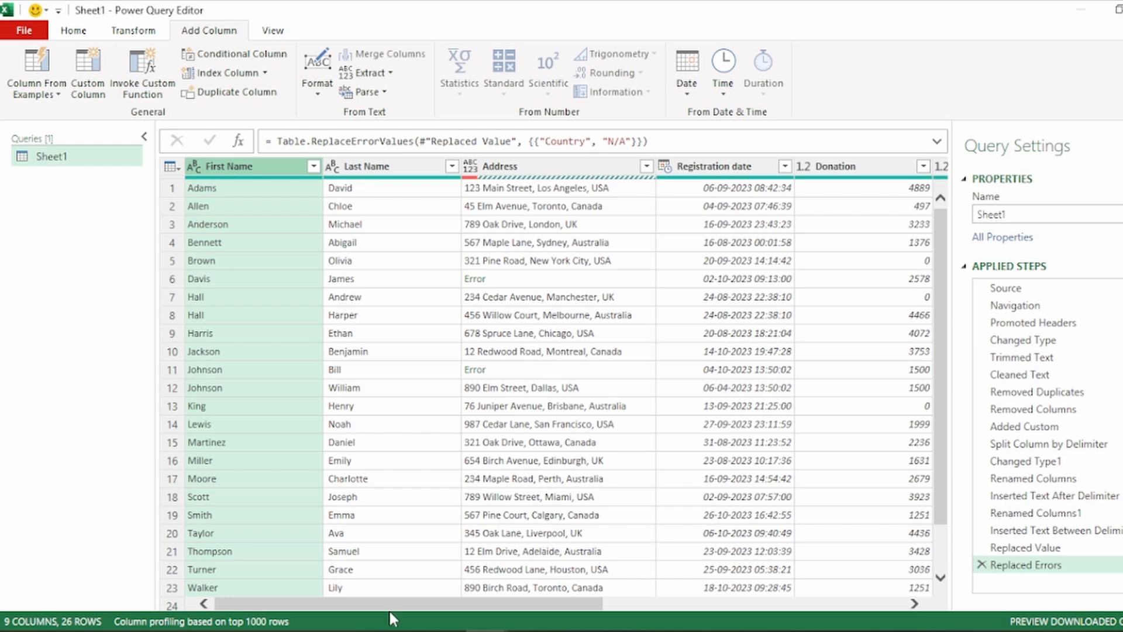
Start a conditional column named Donor Level
{"action": "left_click_drag", "start_coordinate": [434, 605], "coordinate": [711, 603]}
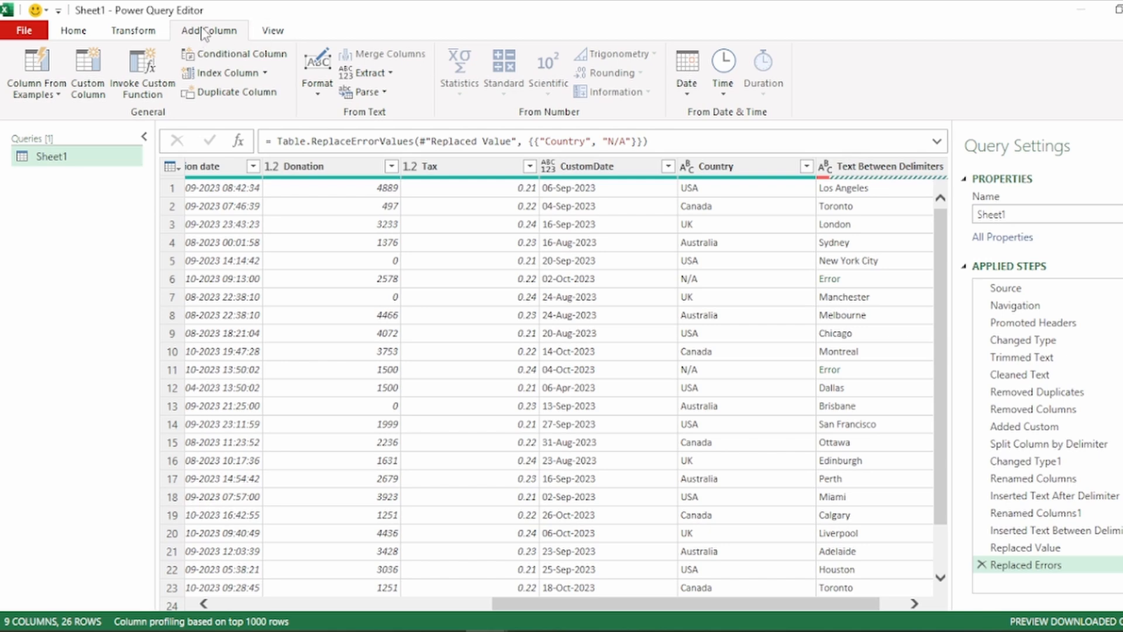
{"action": "left_click", "coordinate": [237, 54]}
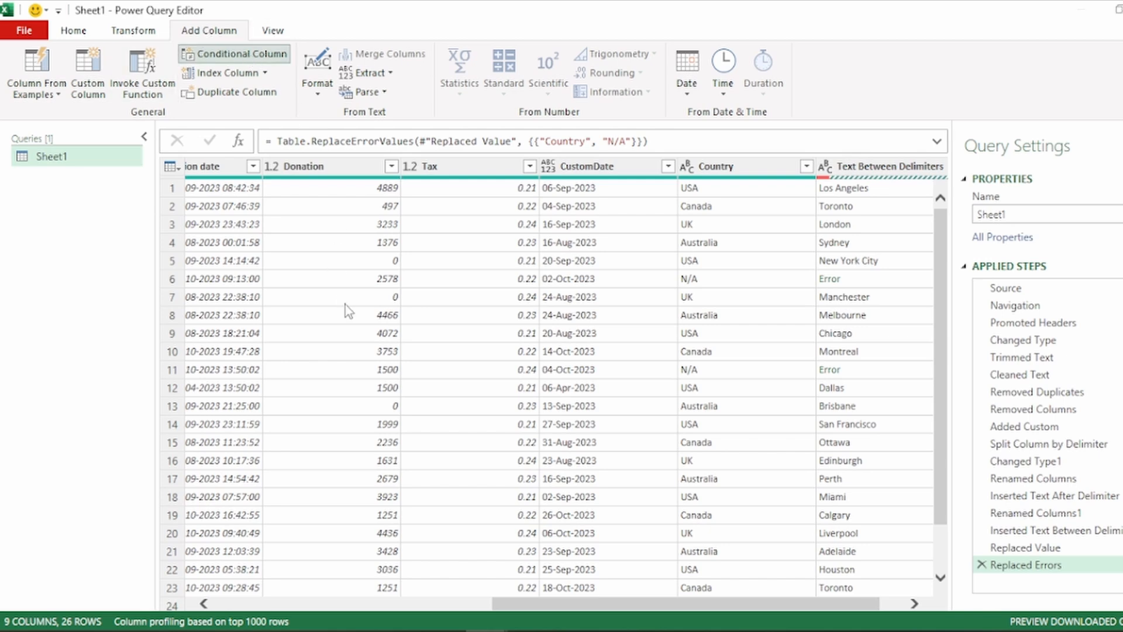
{"action": "left_click", "coordinate": [293, 255]}
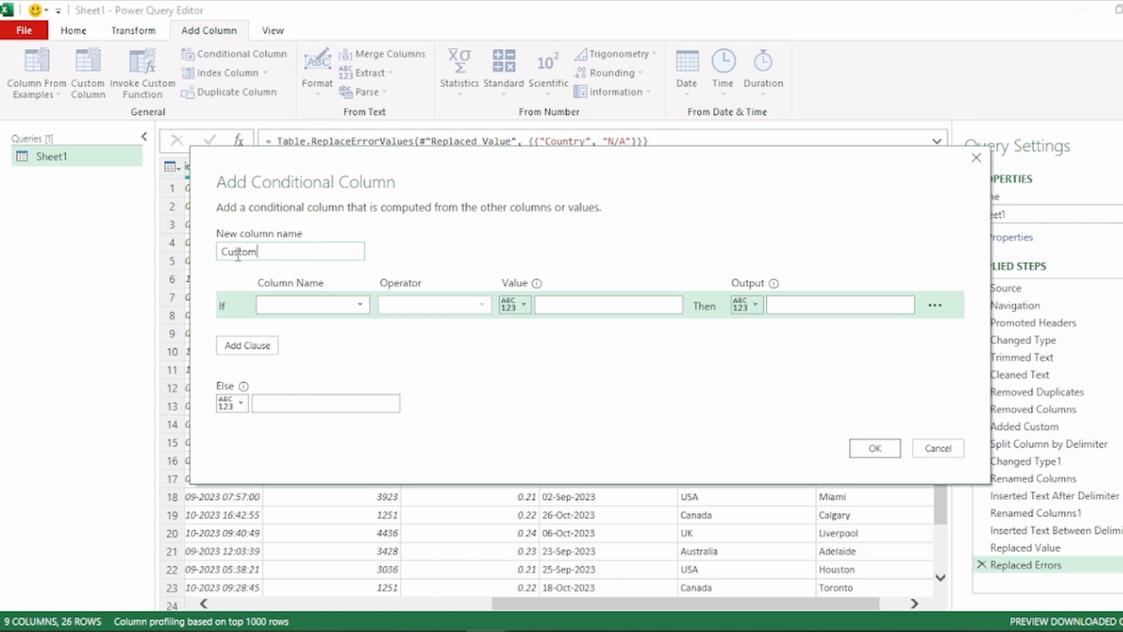
{"action": "left_click_drag", "start_coordinate": [238, 253], "coordinate": [198, 252]}
{"action": "left_click_drag", "start_coordinate": [277, 253], "coordinate": [118, 248]}
{"action": "type", "text": "Donor Level"}
Define the first condition so that a Donation greater than or equal to 4000 outputs Platinum
{"action": "left_click", "coordinate": [361, 304]}
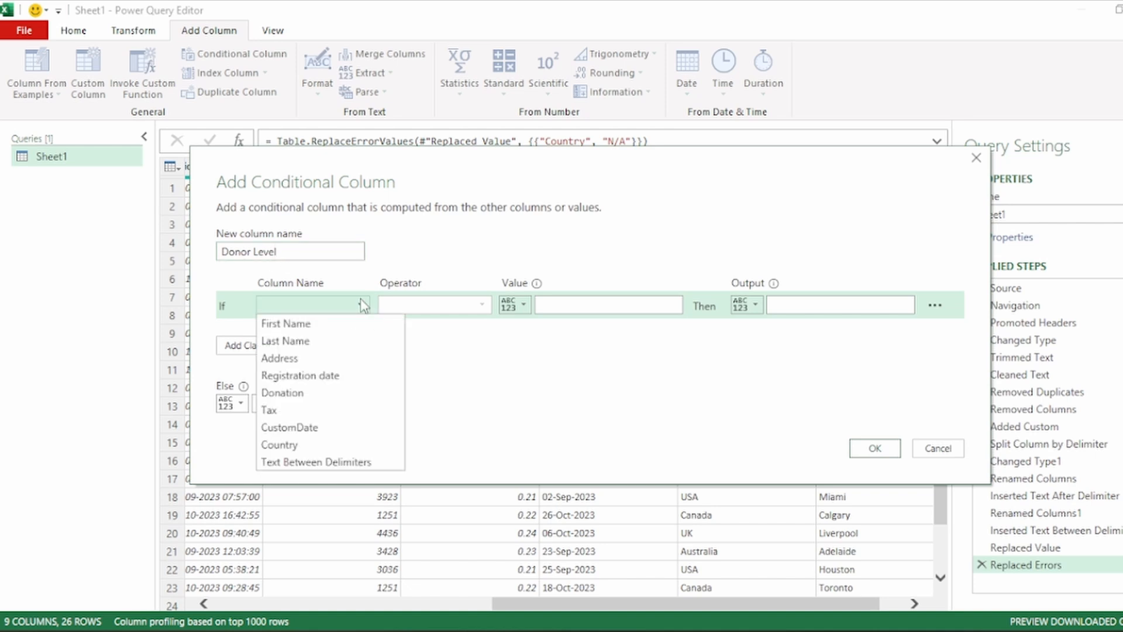
{"action": "left_click", "coordinate": [299, 393]}
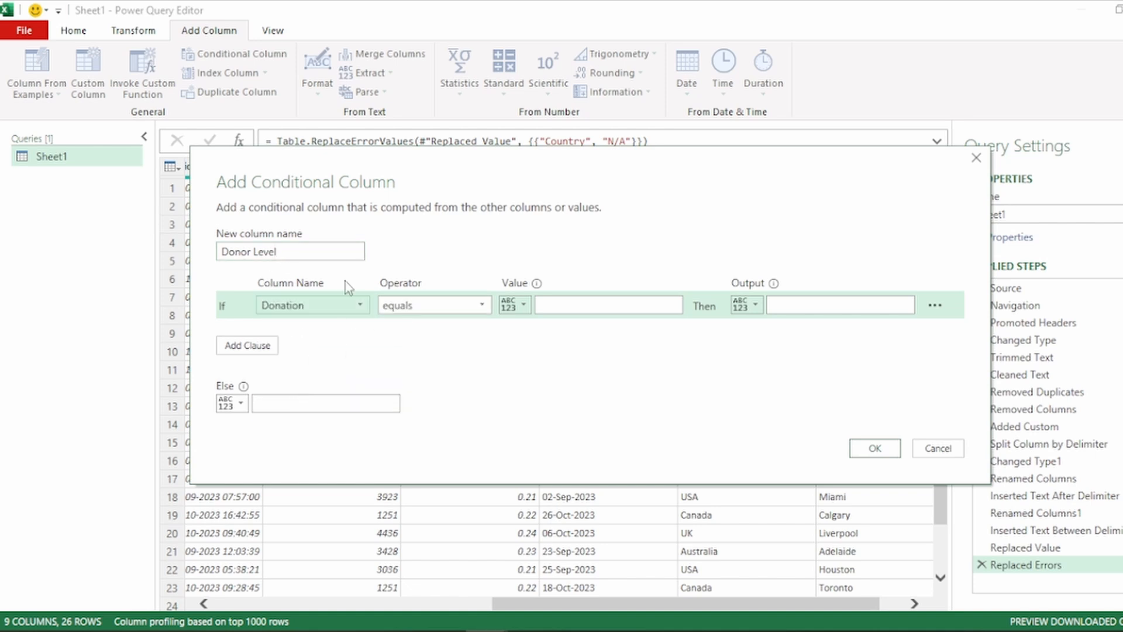
{"action": "left_click", "coordinate": [423, 308]}
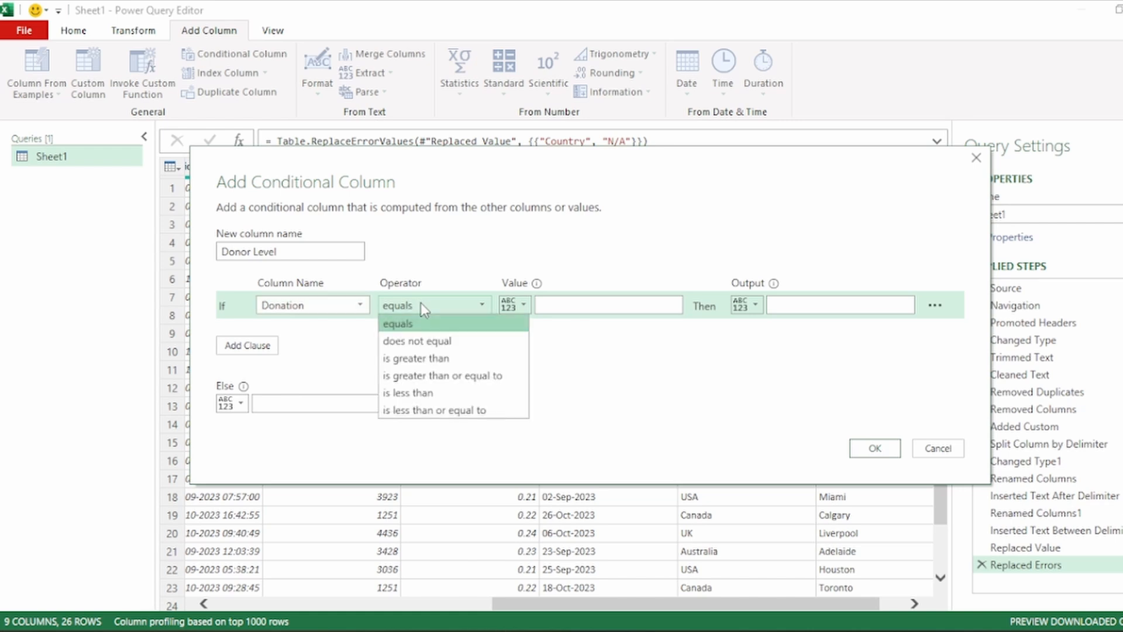
{"action": "left_click", "coordinate": [487, 376]}
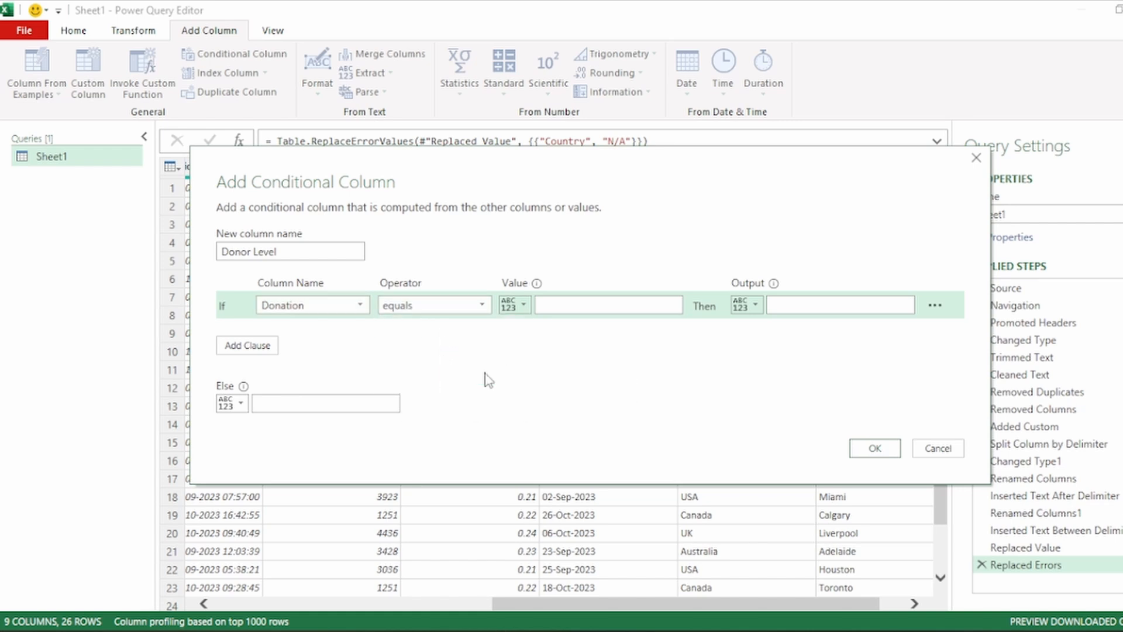
{"action": "left_click", "coordinate": [568, 305]}
{"action": "type", "text": "4"}
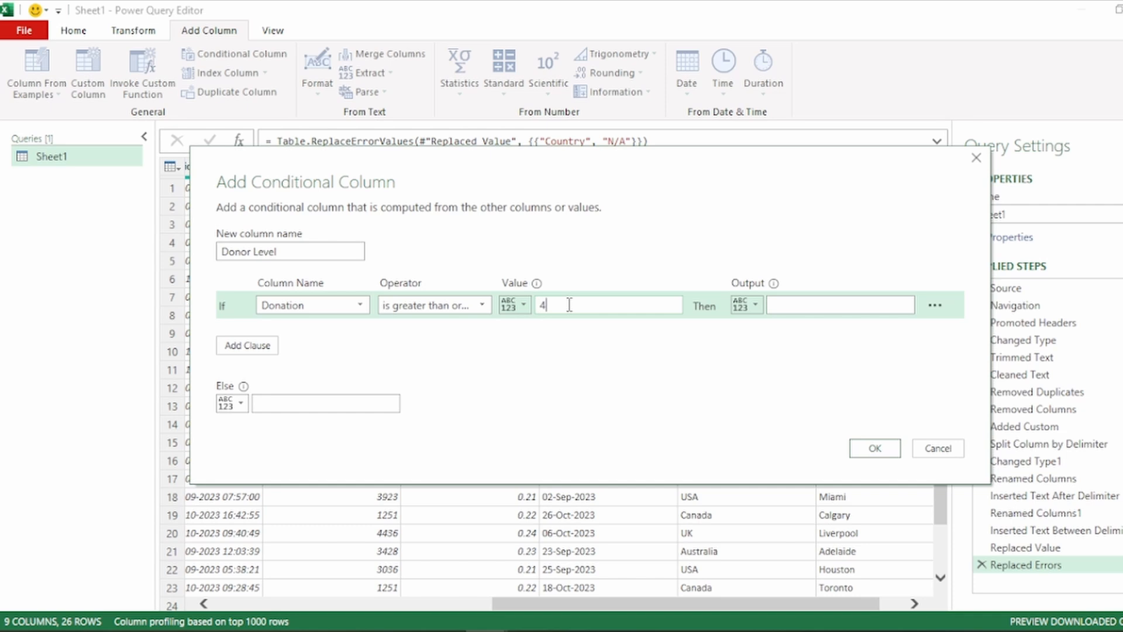
{"action": "type", "text": "000"}
{"action": "left_click", "coordinate": [826, 312]}
{"action": "type", "text": "Pl"}
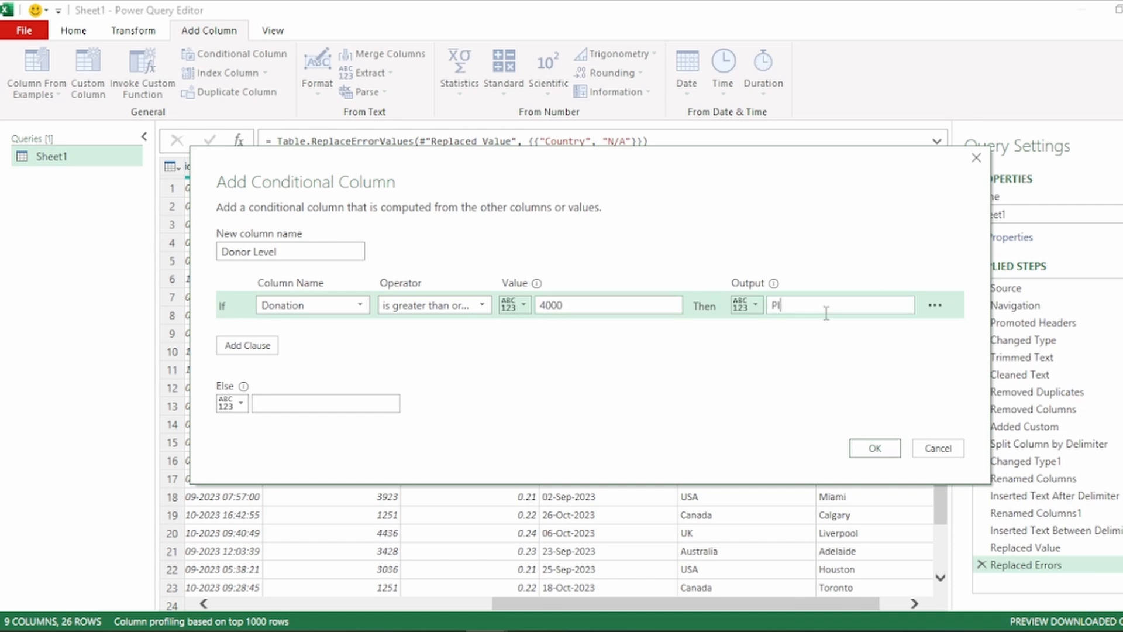
{"action": "type", "text": "atinum"}
Add an else-if clause so that a Donation greater than or equal to 3000 outputs Gold
{"action": "left_click", "coordinate": [247, 346]}
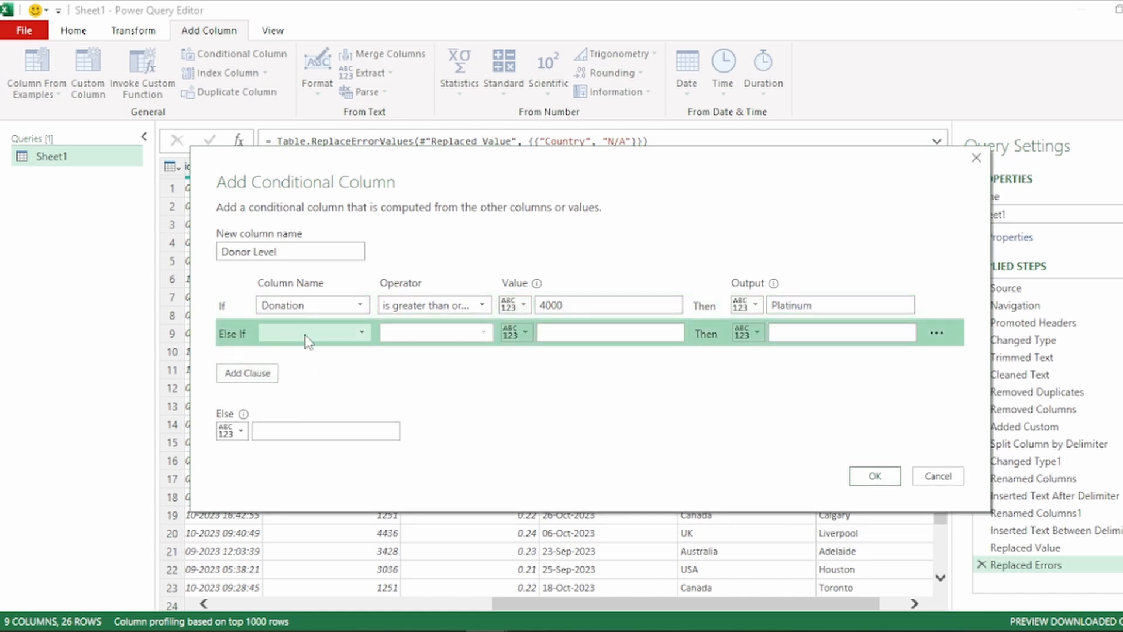
{"action": "left_click", "coordinate": [310, 333]}
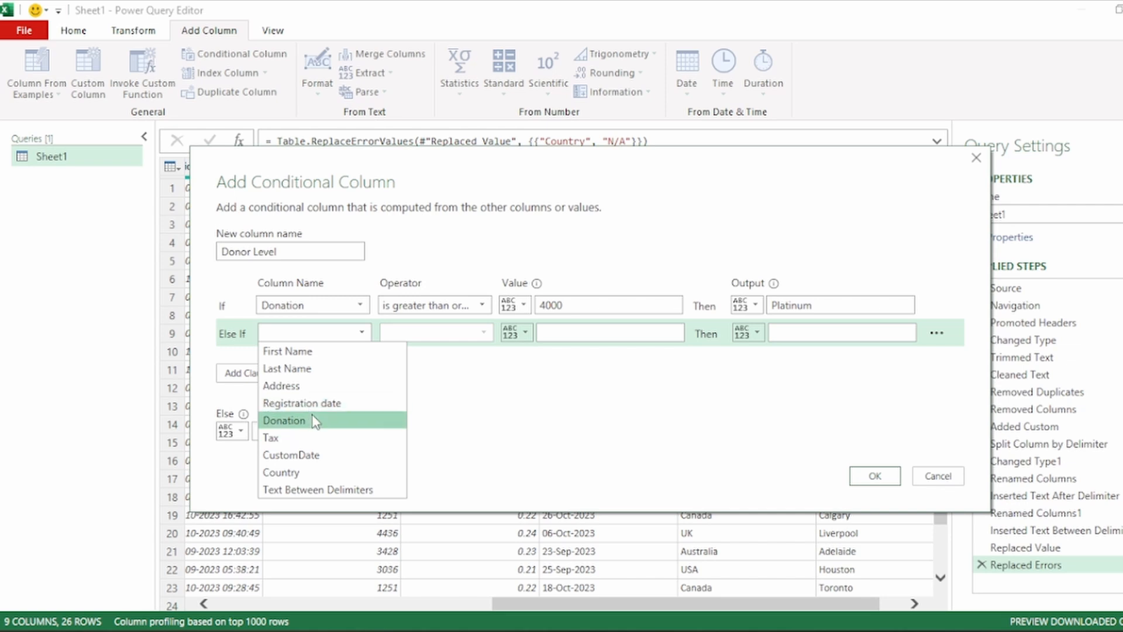
{"action": "left_click", "coordinate": [314, 420]}
{"action": "left_click", "coordinate": [436, 333]}
{"action": "left_click", "coordinate": [450, 401]}
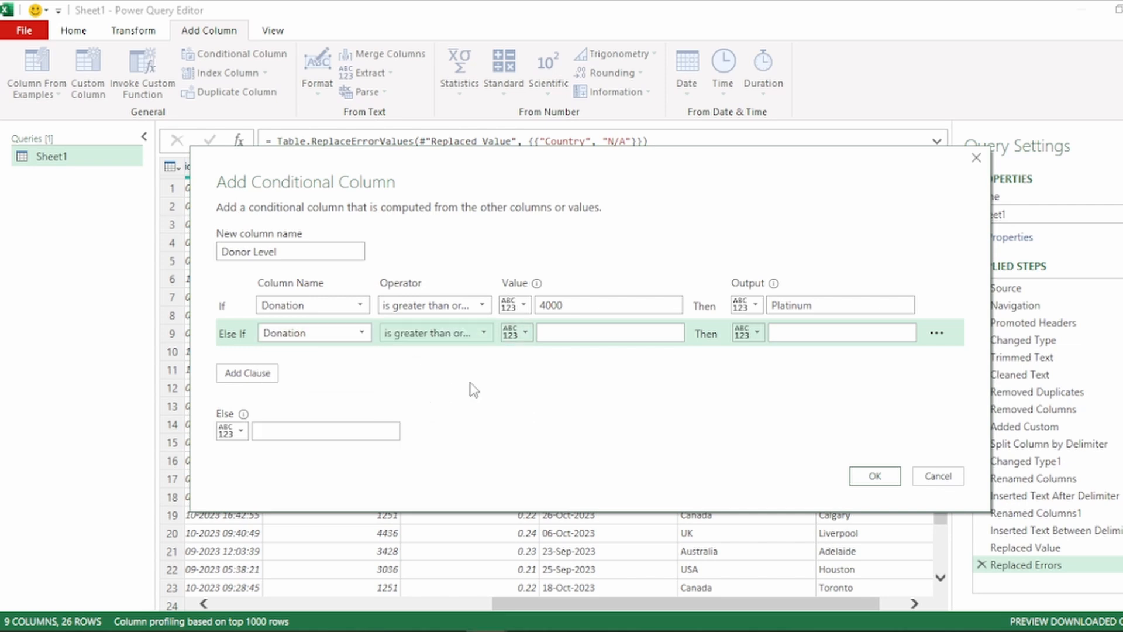
{"action": "left_click", "coordinate": [563, 333]}
{"action": "type", "text": "3000"}
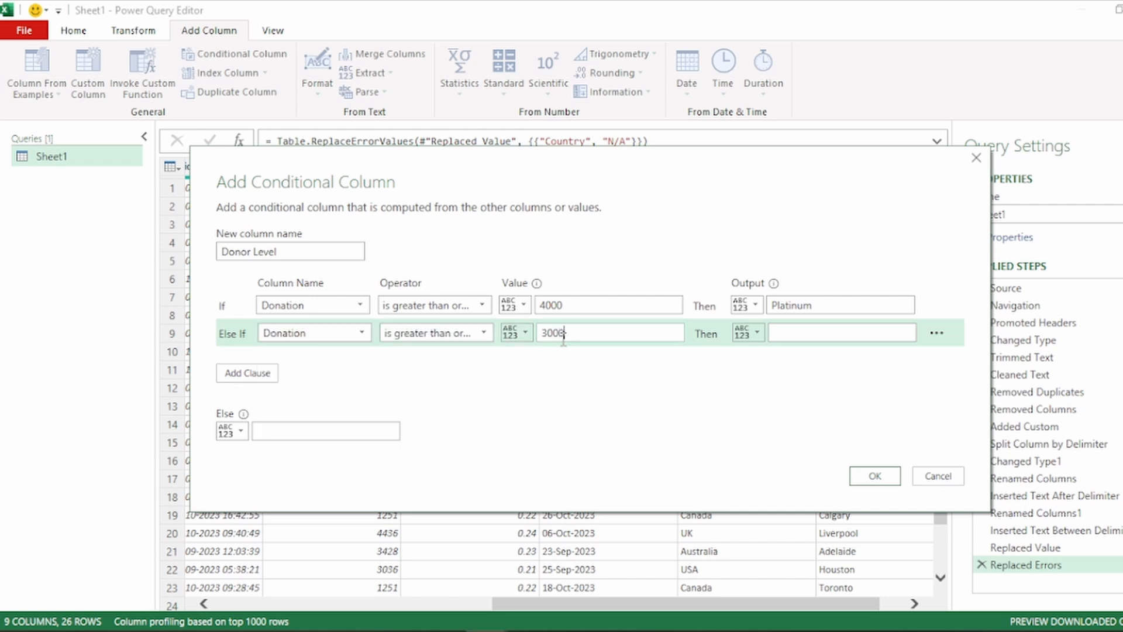
{"action": "left_click", "coordinate": [829, 341]}
{"action": "type", "text": "Gold"}
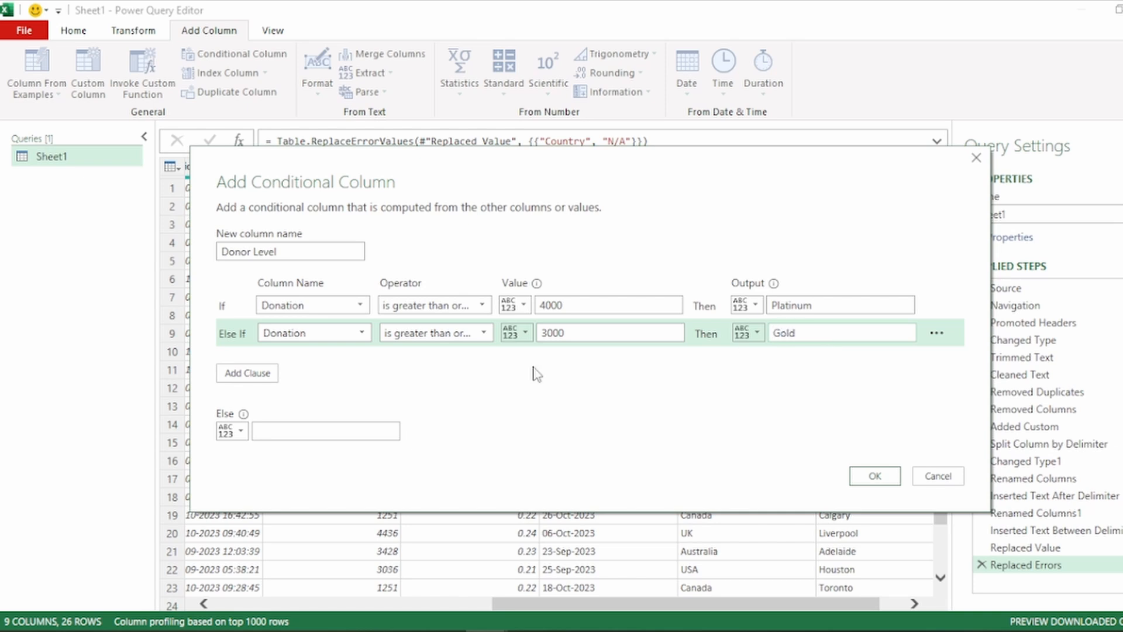
Add another else-if clause so that a Donation greater than or equal to 2000 outputs Silver
{"action": "left_click", "coordinate": [248, 374]}
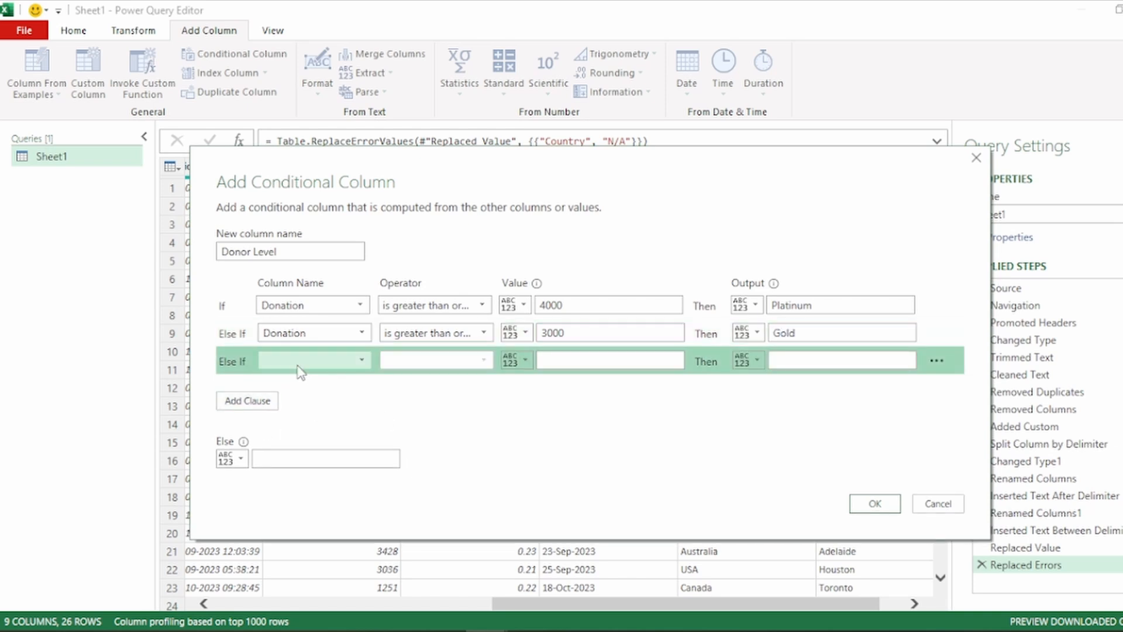
{"action": "left_click", "coordinate": [301, 360]}
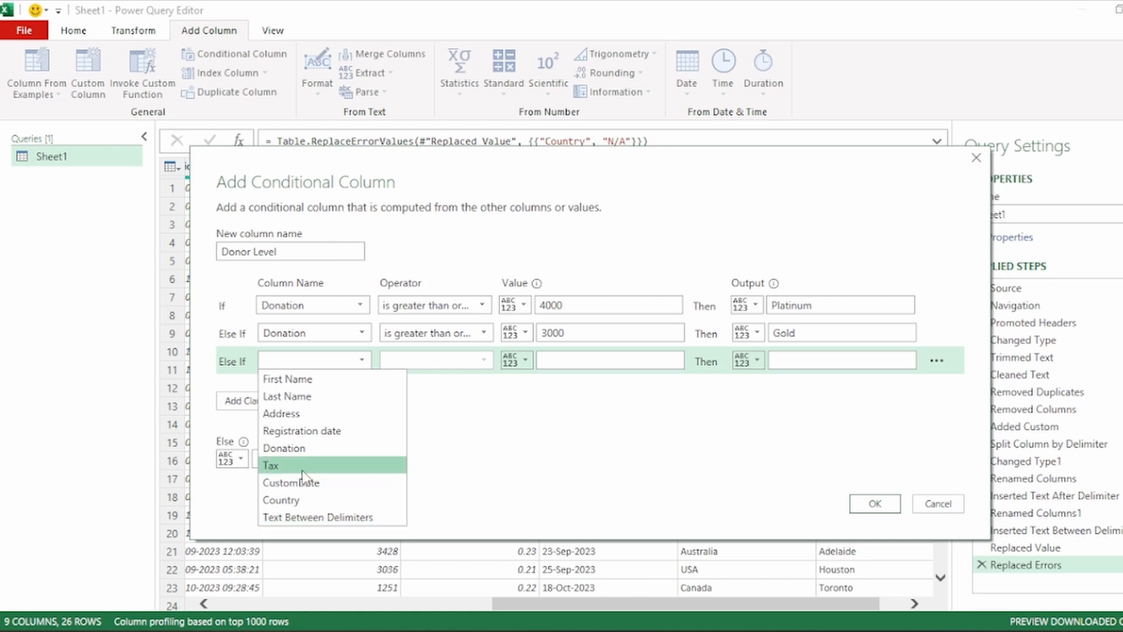
{"action": "left_click", "coordinate": [301, 449]}
{"action": "left_click", "coordinate": [435, 361]}
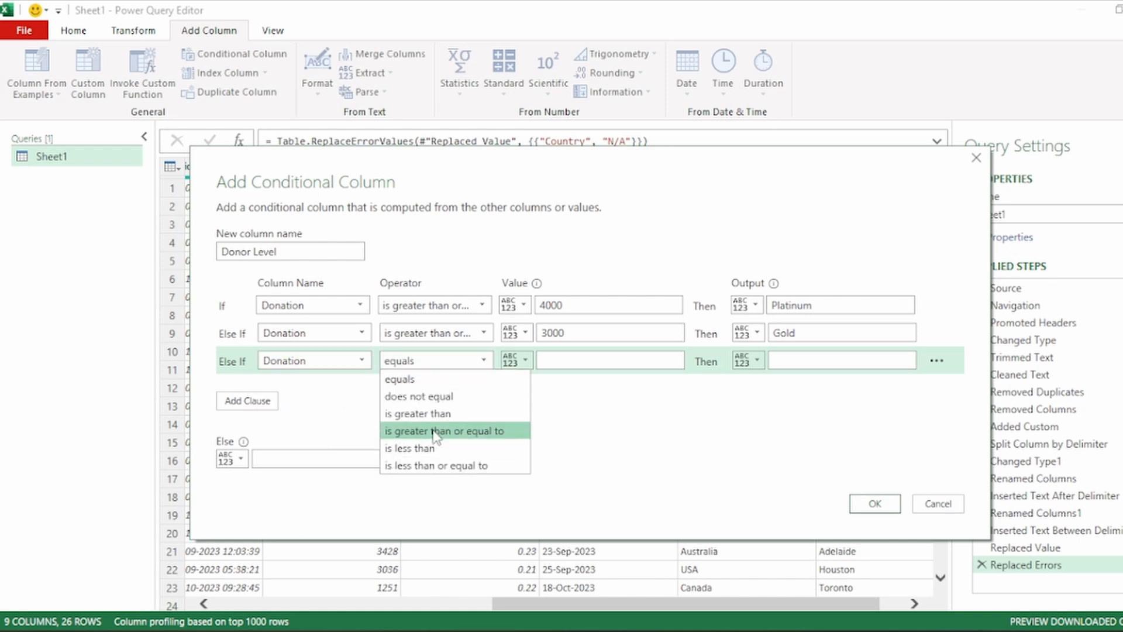
{"action": "left_click", "coordinate": [451, 428]}
{"action": "left_click", "coordinate": [579, 359]}
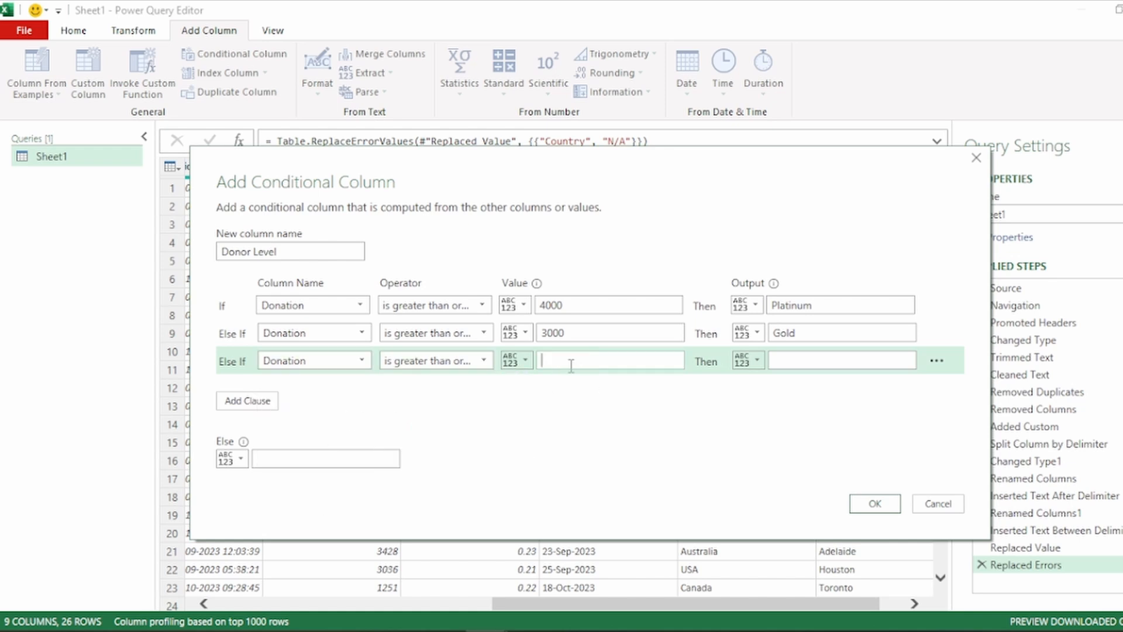
{"action": "type", "text": "2000"}
{"action": "left_click", "coordinate": [812, 360]}
{"action": "type", "text": "S"}
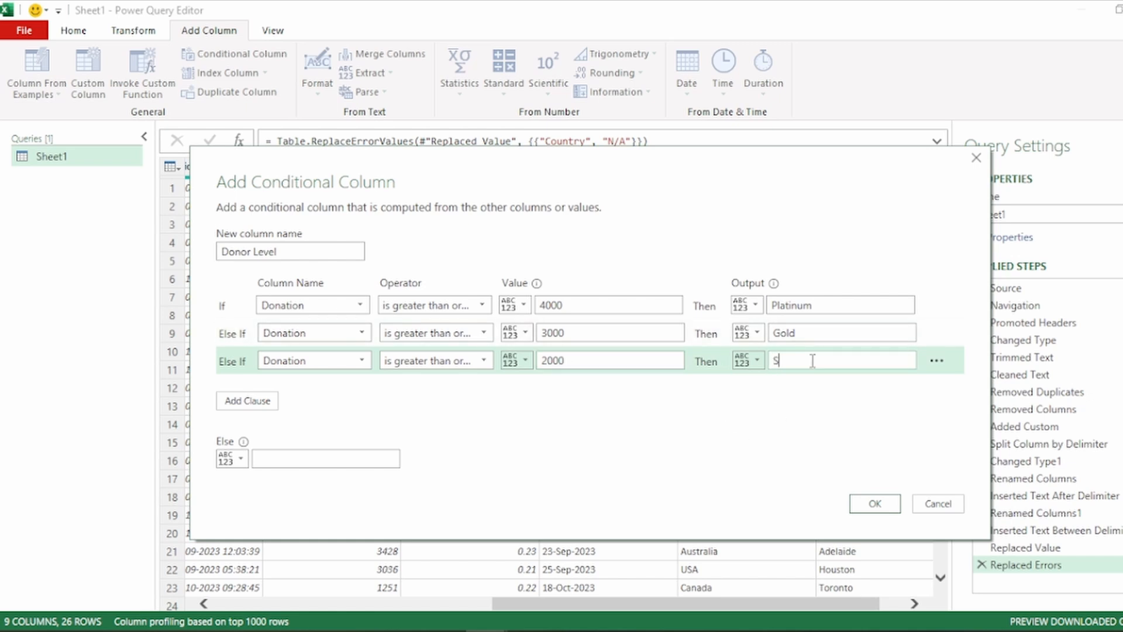
{"action": "type", "text": "ilver"}
Set the fallback output to Bronze and create the Donor Level column
{"action": "left_click", "coordinate": [260, 459]}
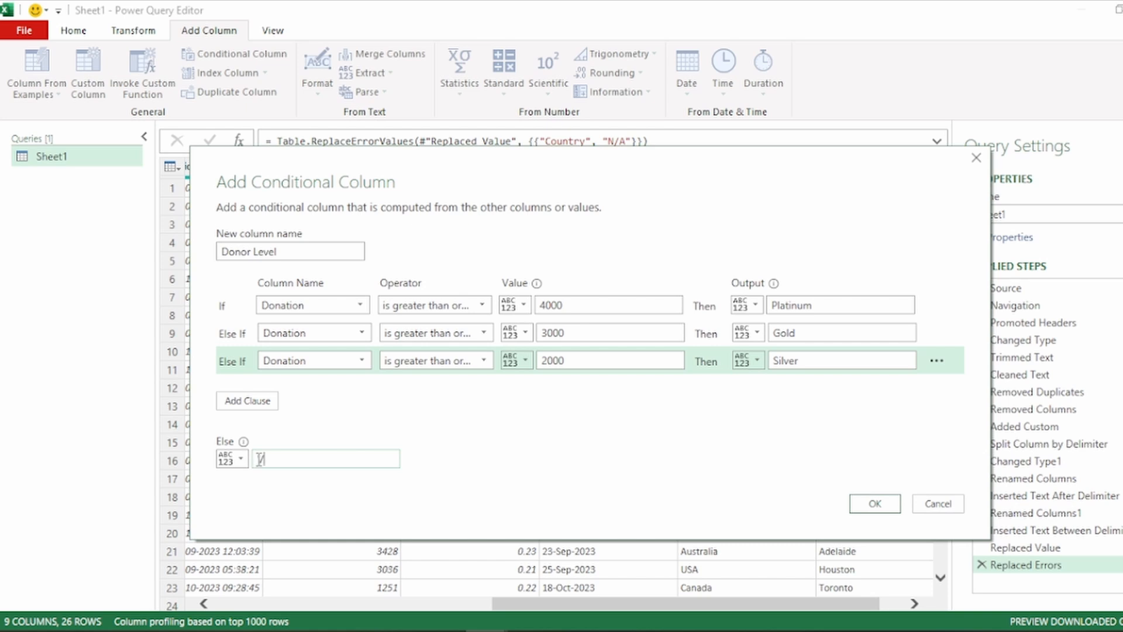
{"action": "type", "text": "Bronze"}
{"action": "left_click", "coordinate": [873, 503]}
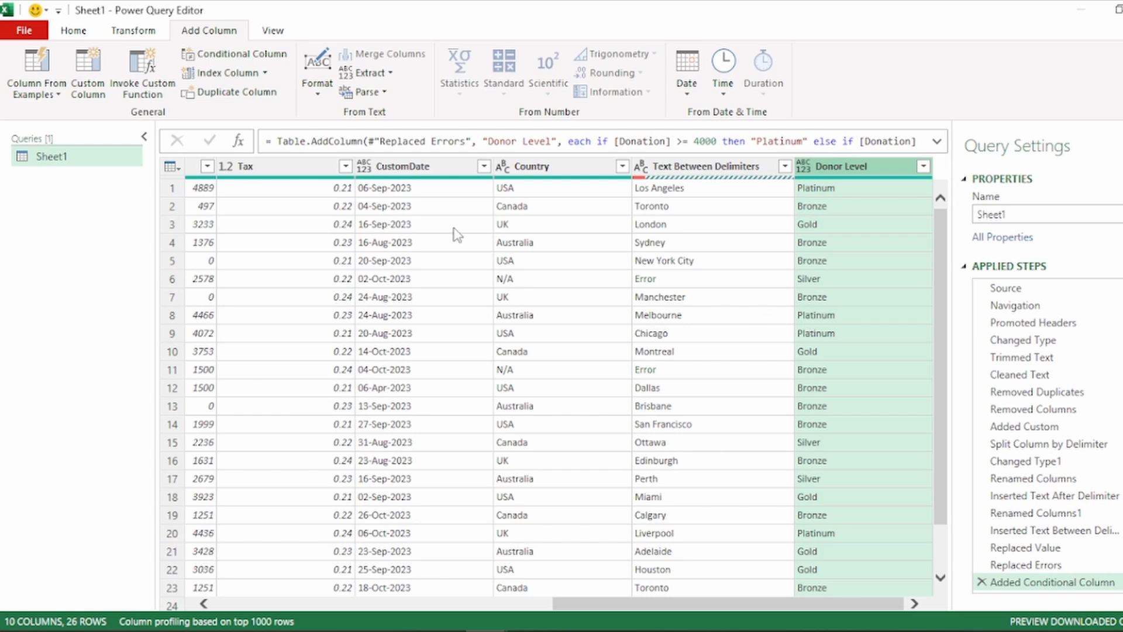
Close the query editor and load the cleaned Sheet1 query into the Excel workbook
{"action": "left_click", "coordinate": [88, 31]}
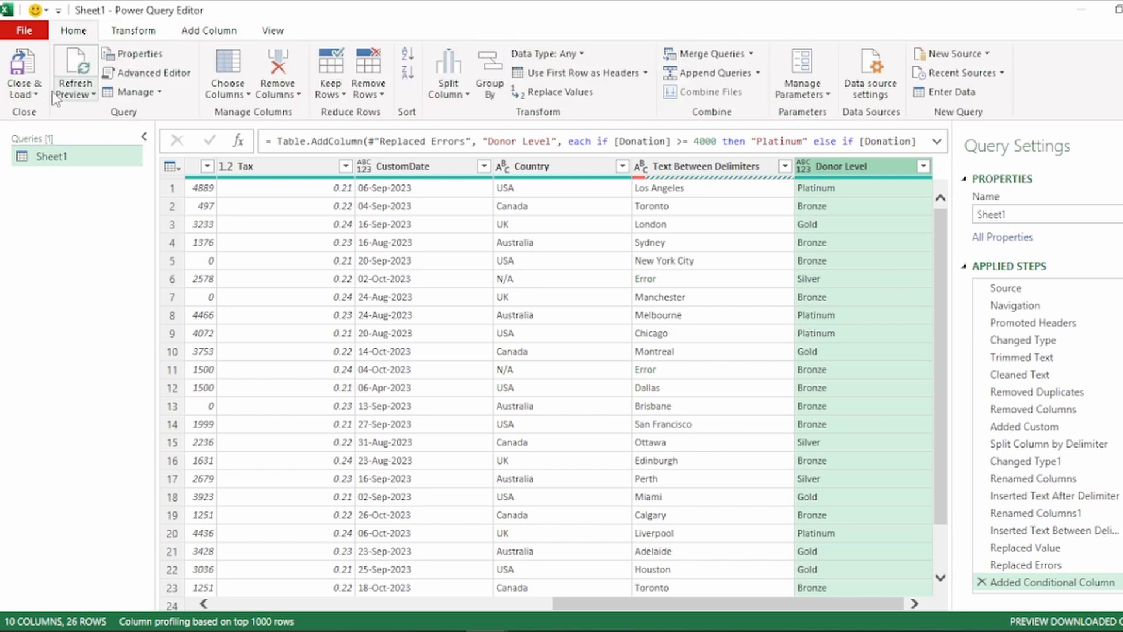
{"action": "left_click", "coordinate": [23, 71]}
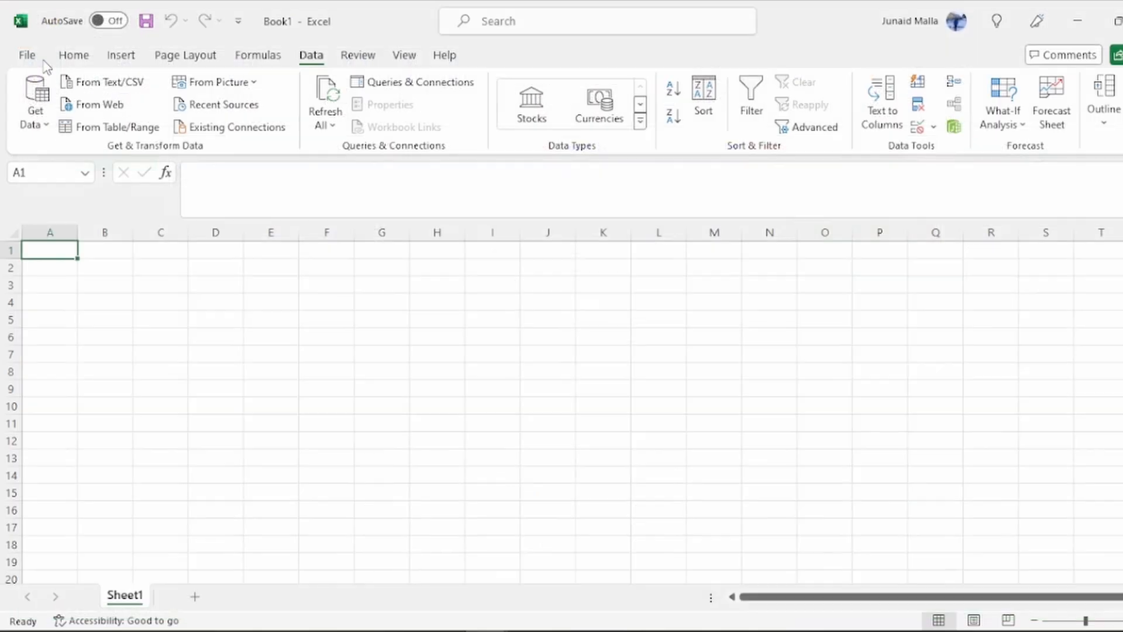